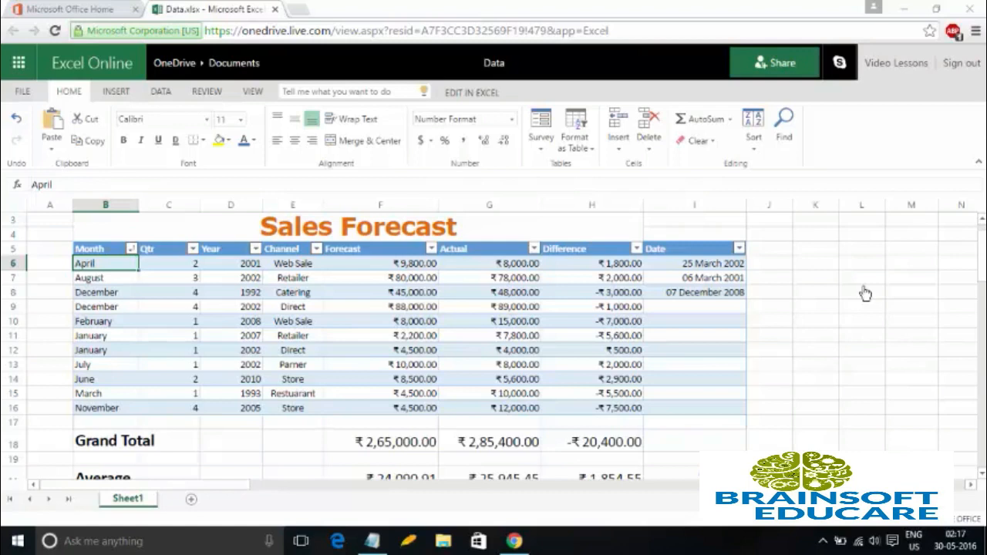
- Create a new survey in the workbook
scroll(864, 293, down, 2)
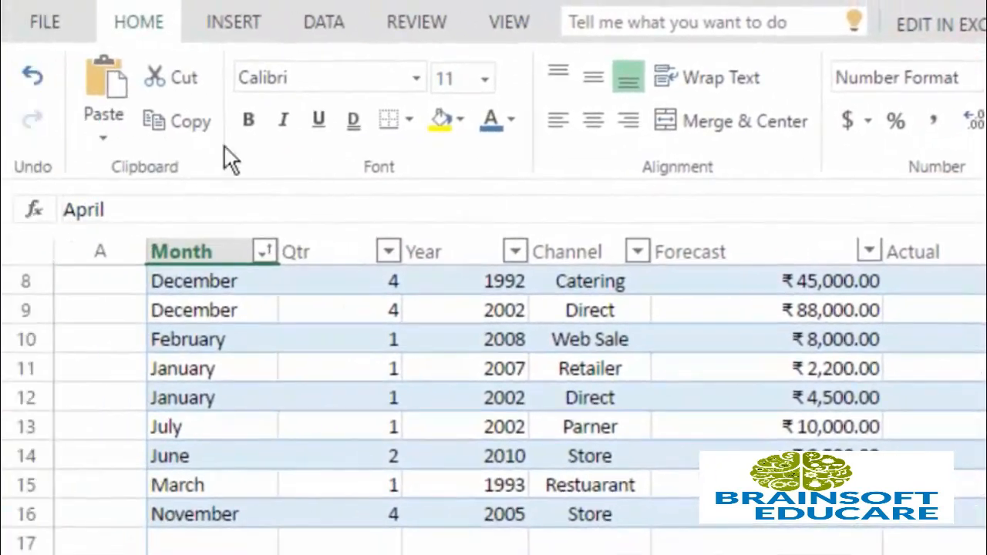
click(221, 20)
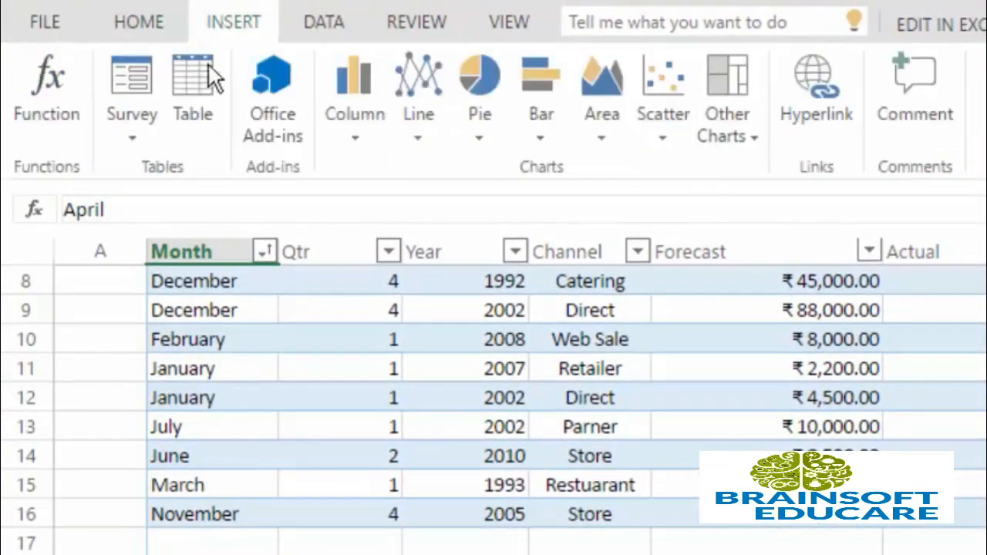
click(132, 142)
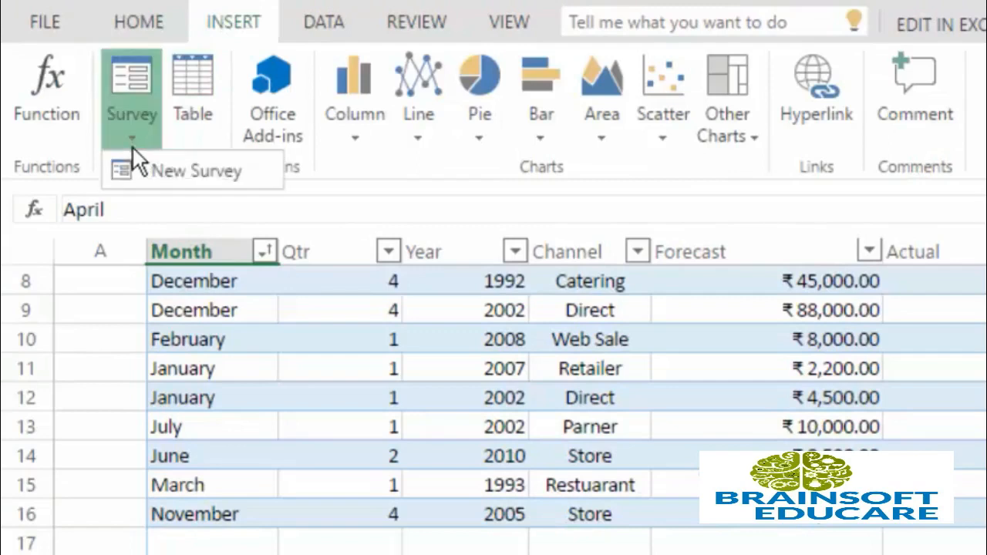
click(173, 171)
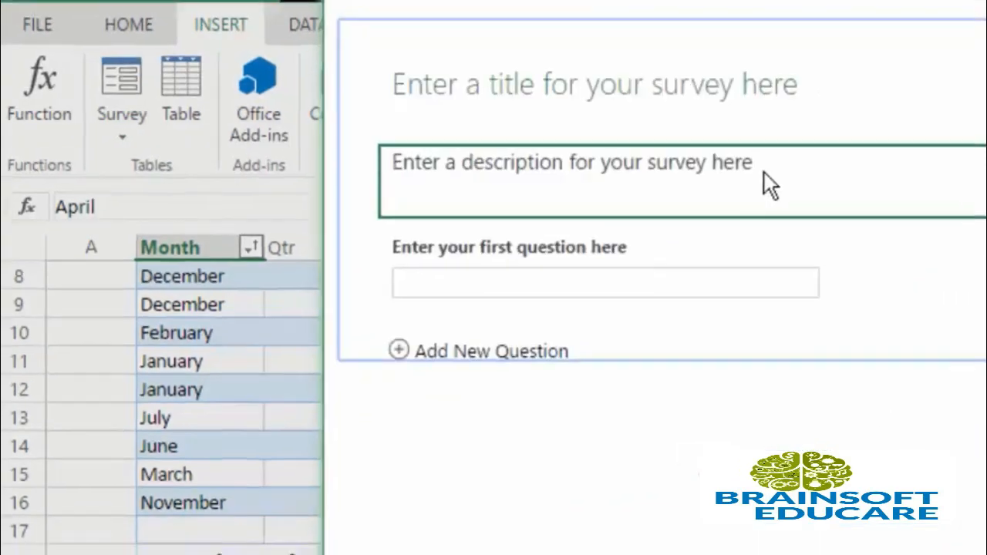
- Replace the survey's placeholder title with "Product Feedback"
triple_click(495, 159)
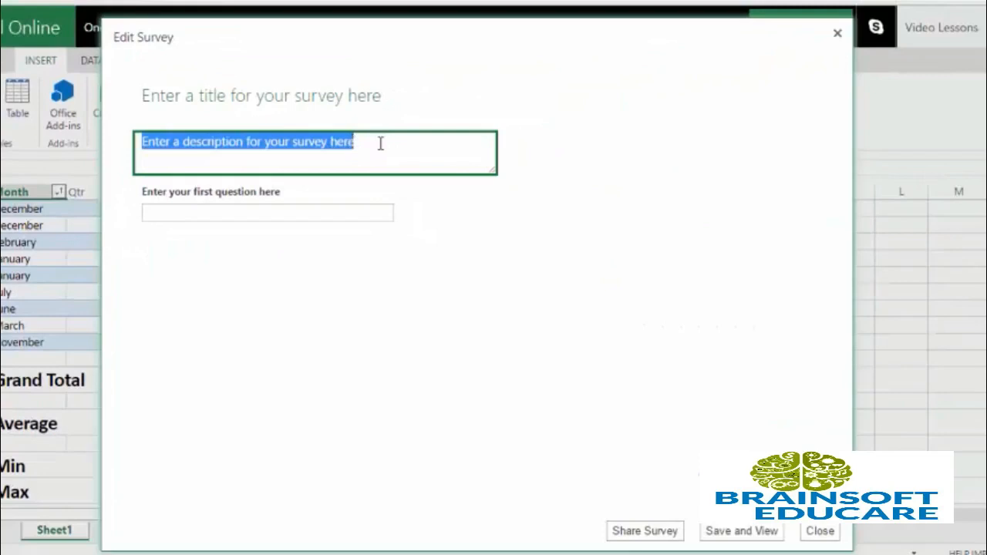
click(249, 100)
triple_click(306, 109)
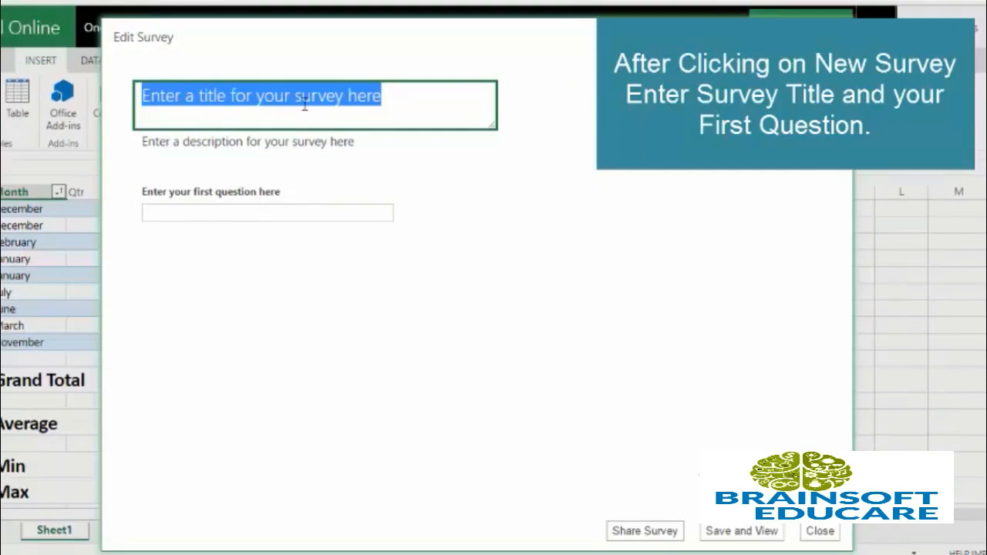
text(Sa)
key(BackSpace)
key(BackSpace)
text(Product )
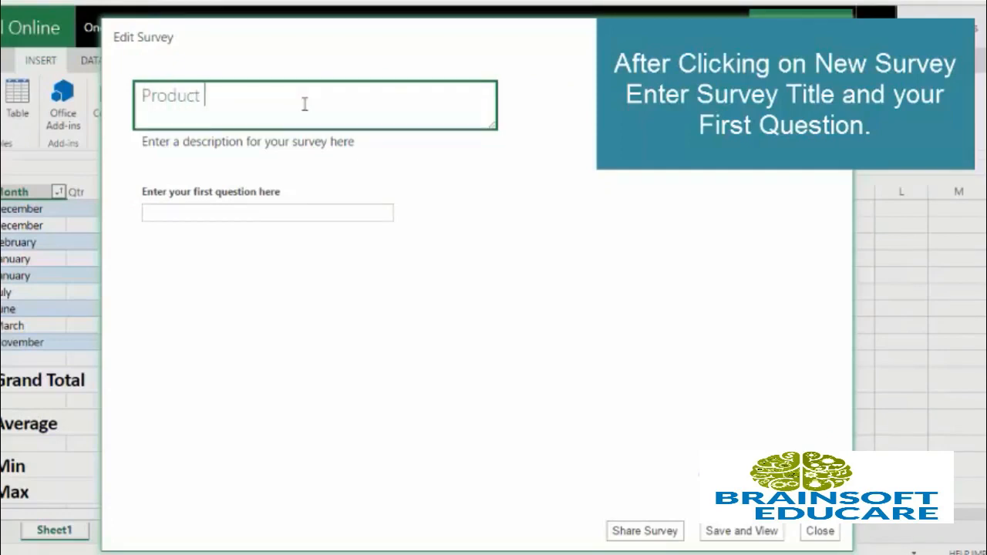
text(E)
key(BackSpace)
text(Feedback)
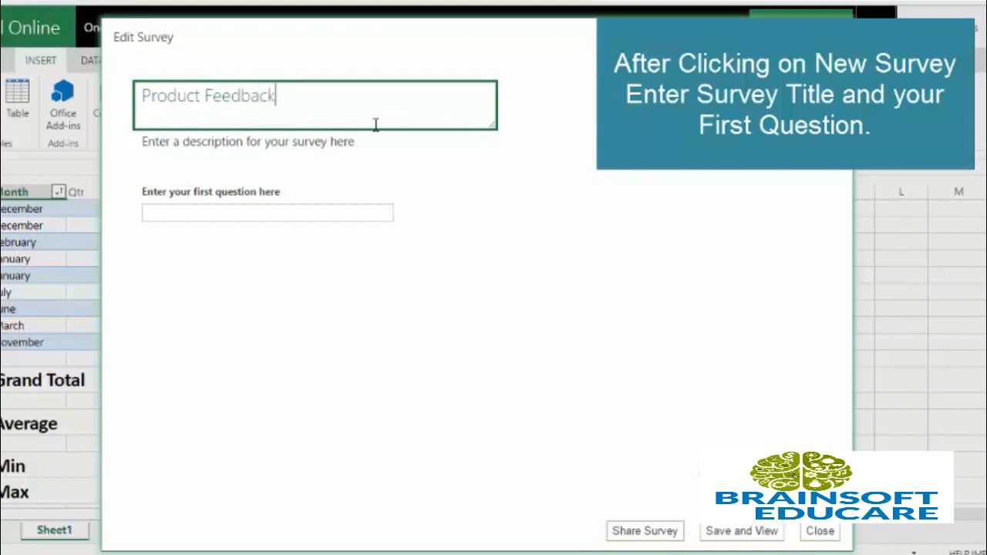
- Enter "Tell us about our new lunch package." as the survey description
click(320, 158)
text(Tell us abou)
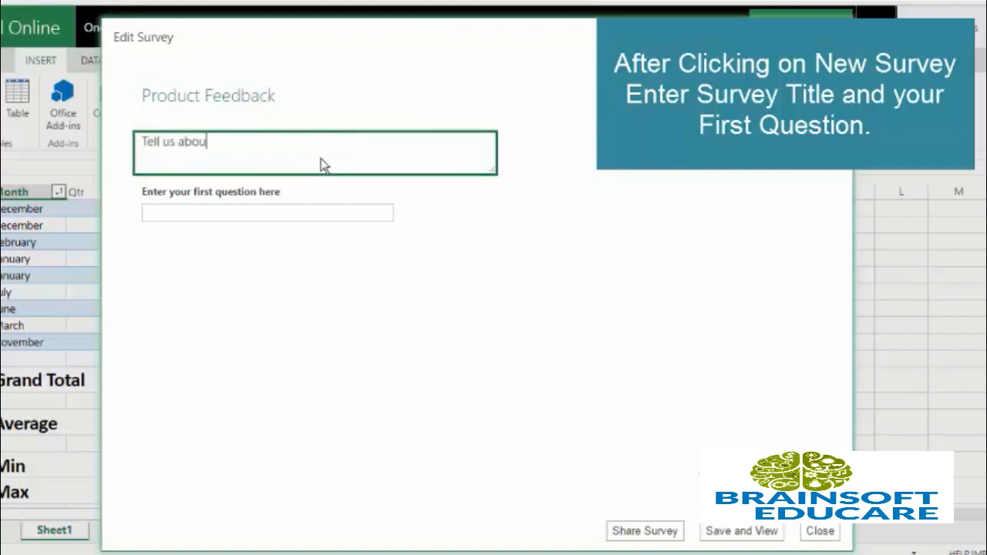
text(t our new )
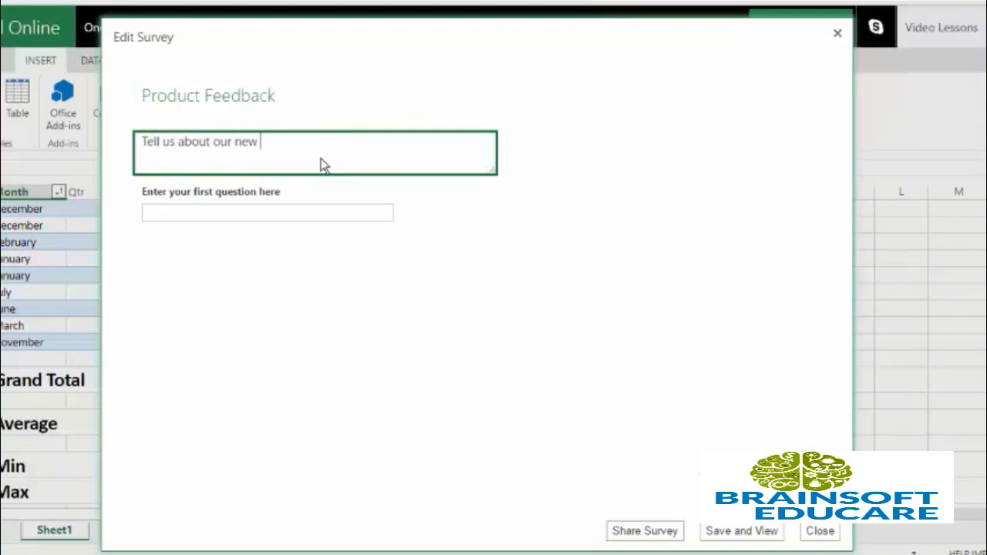
text(lunch package)
click(412, 239)
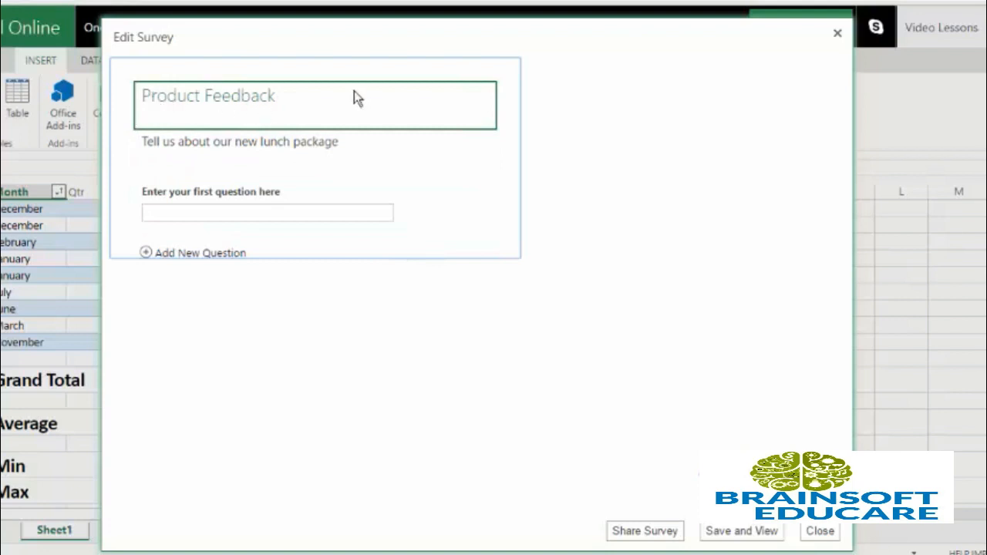
click(257, 165)
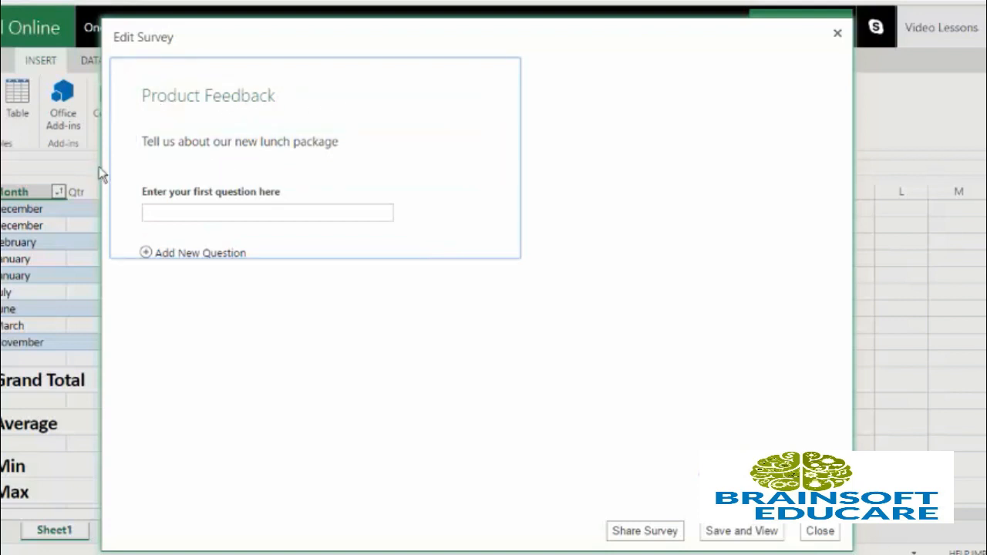
click(343, 145)
click(345, 145)
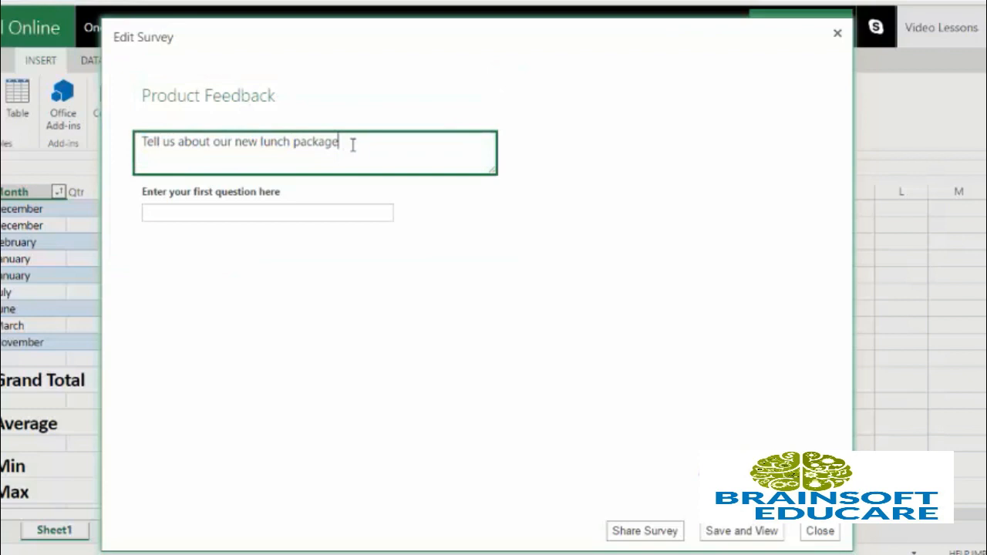
text(.)
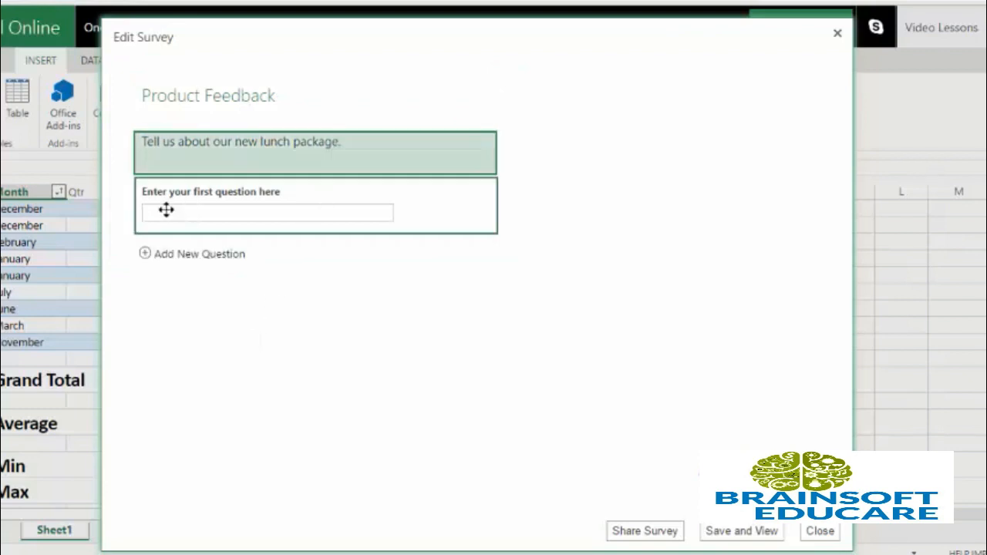
- Edit the survey's first question so that it reads "Is price is worthy ?"
click(189, 216)
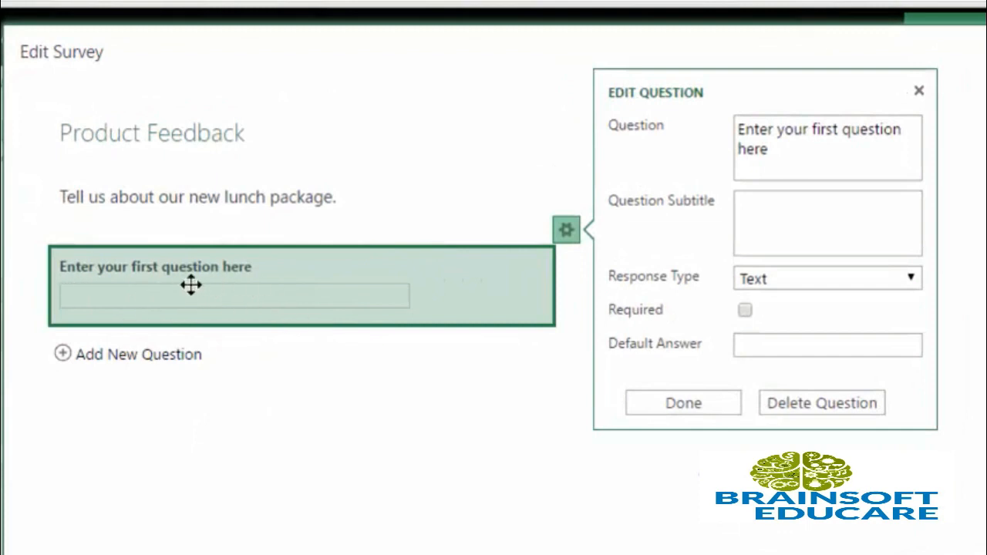
triple_click(807, 163)
drag(808, 163, 803, 141)
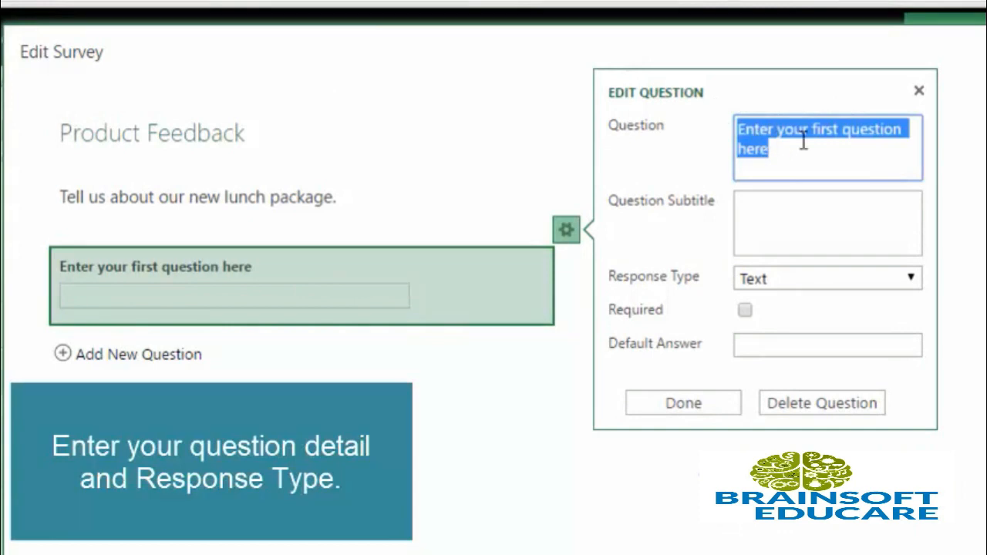
text(Is)
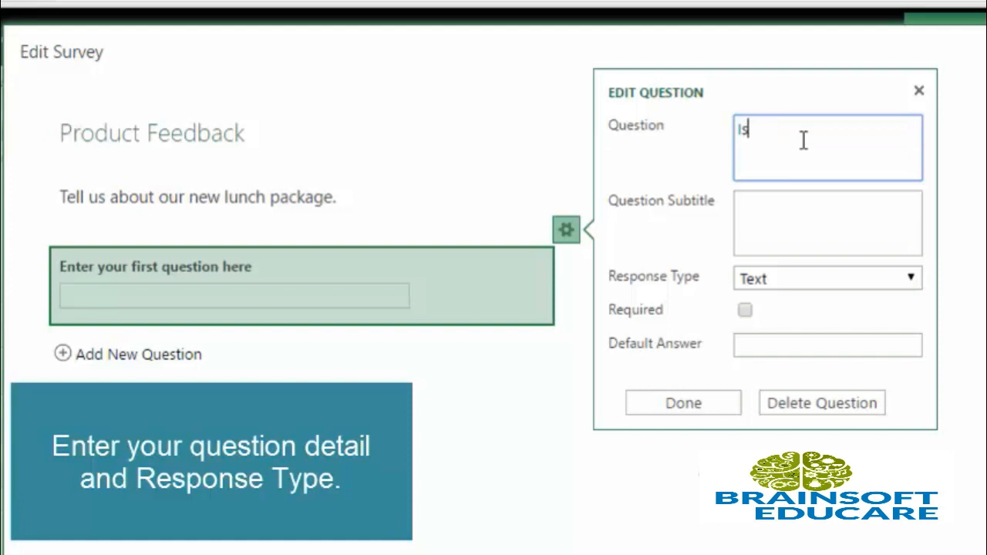
text( price is)
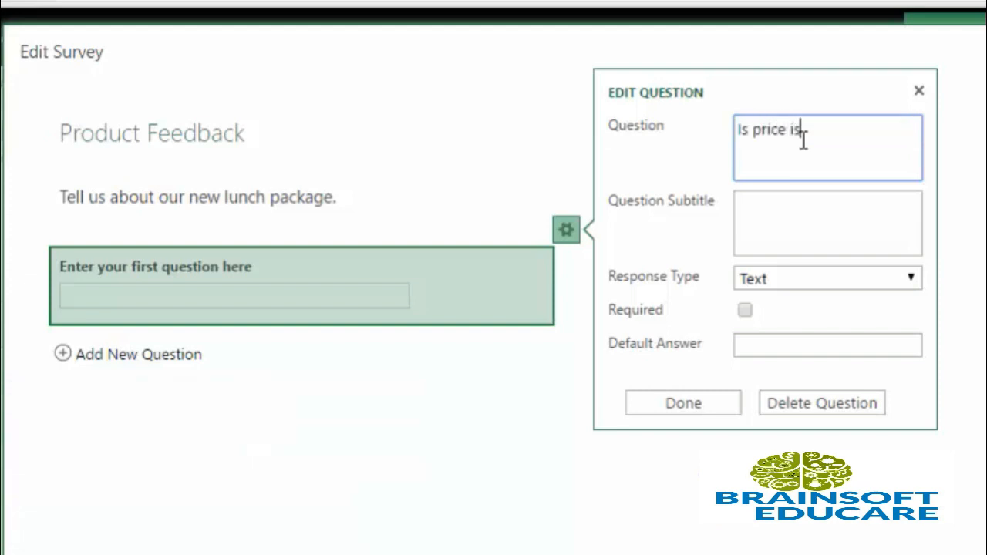
text( worthy ?)
click(748, 214)
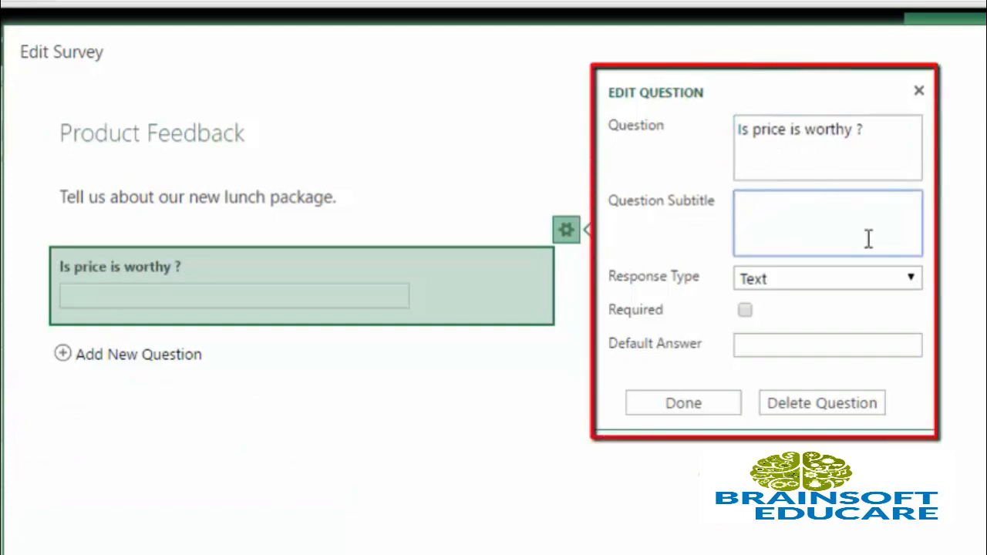
- Set the response type of the price question to Yes/No
click(838, 293)
click(818, 283)
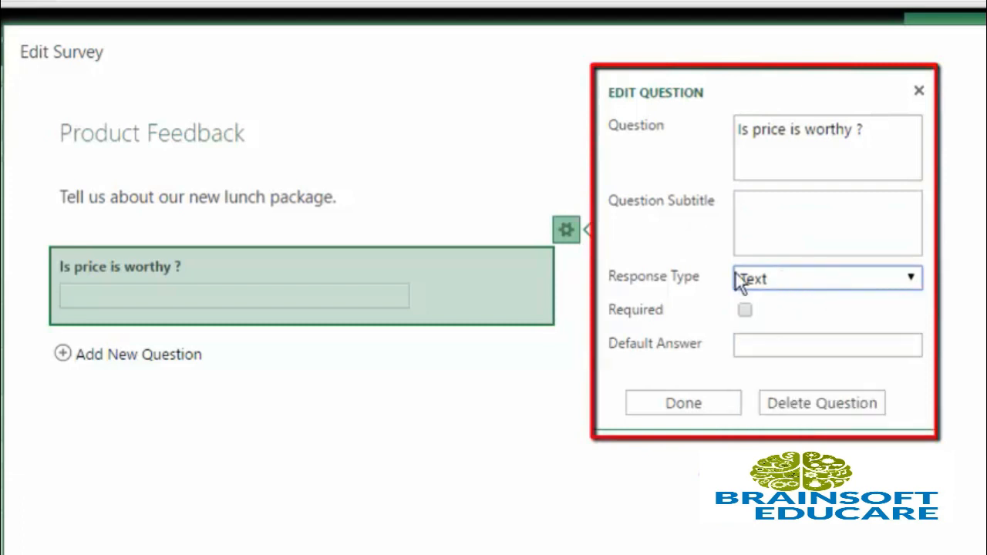
click(823, 287)
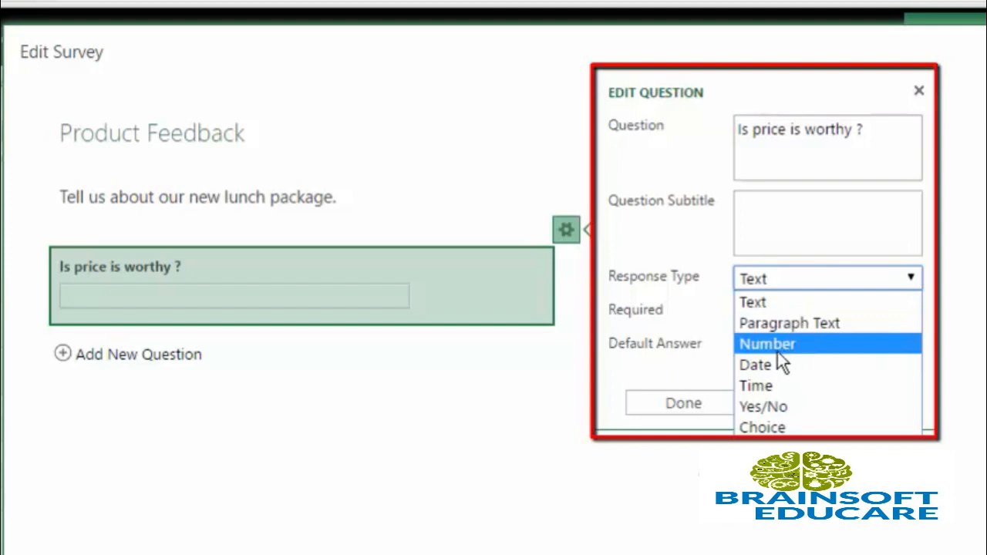
click(796, 408)
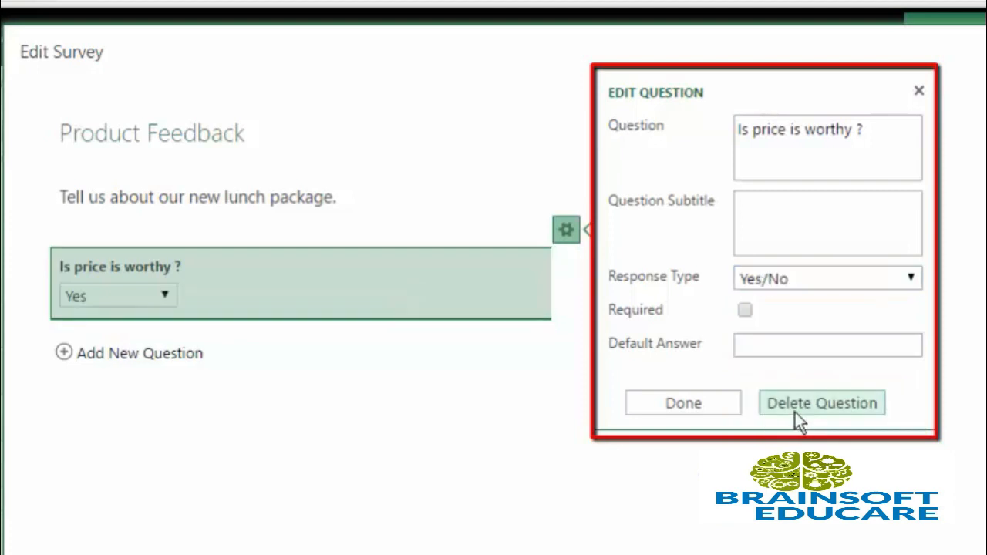
- Make the price question required with a default value of Yes, and finish editing it
click(749, 310)
click(843, 346)
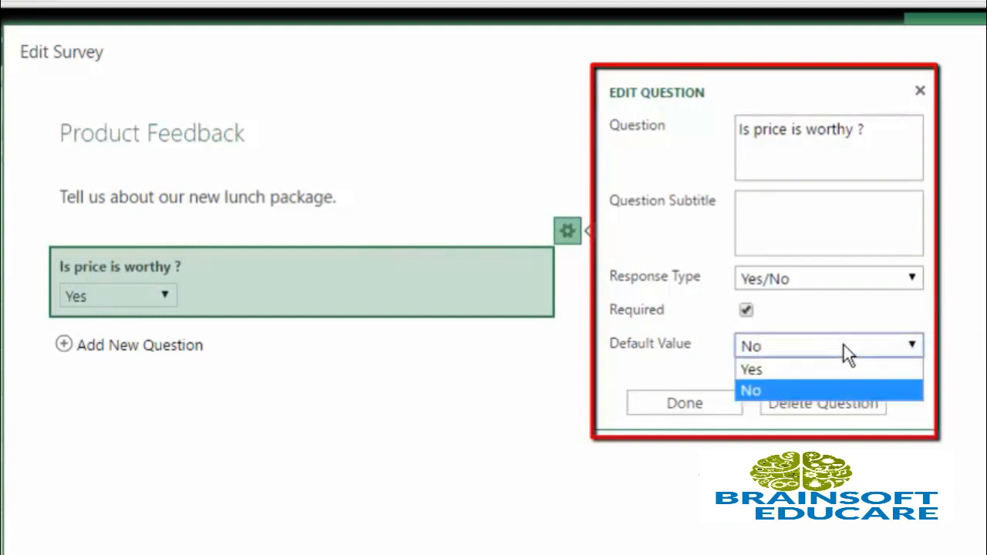
click(794, 369)
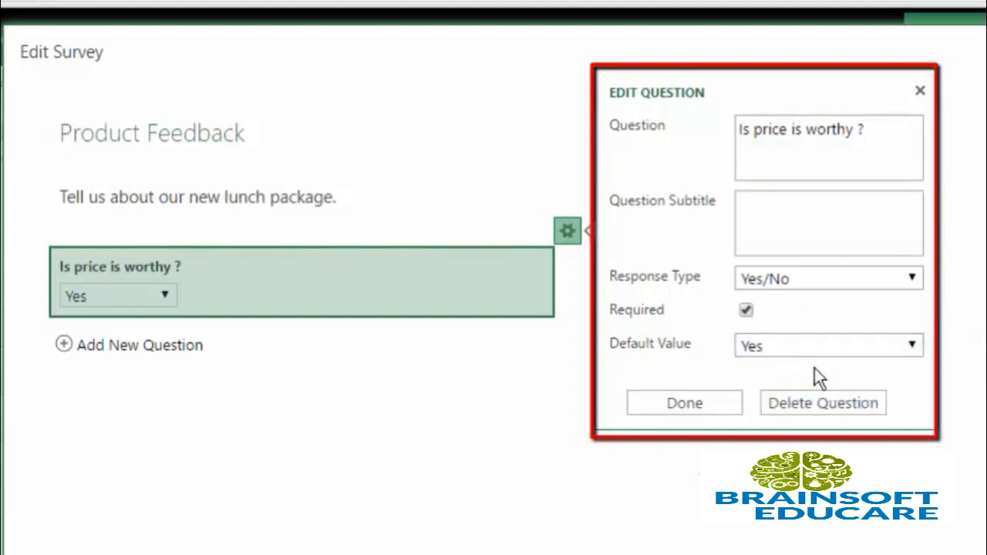
click(713, 406)
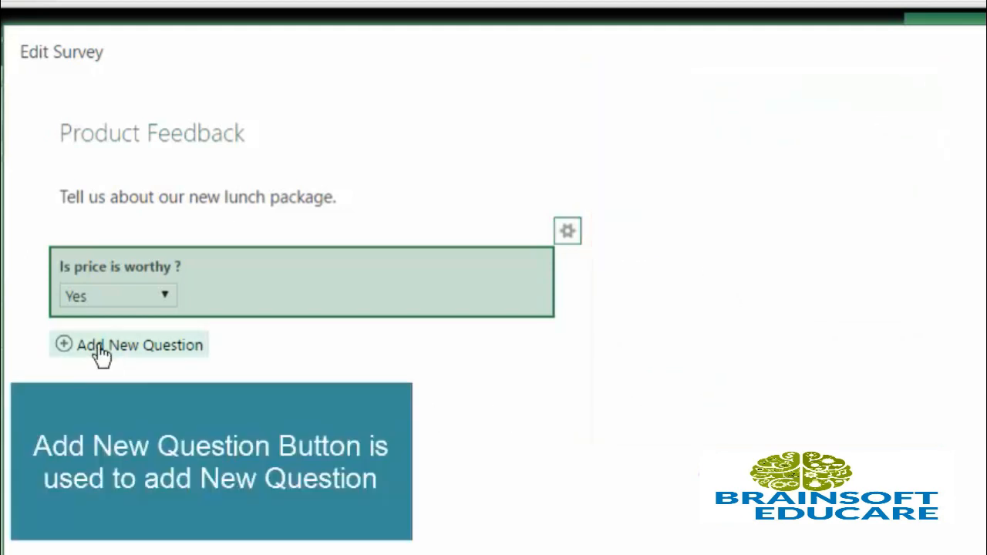
- Add a second question to the survey reading "Desert was good ?"
click(92, 353)
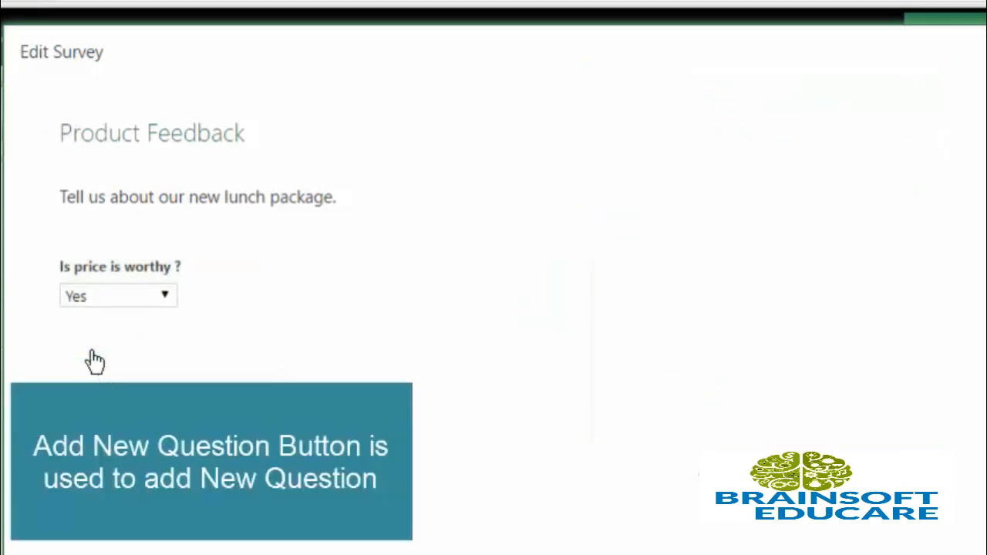
double_click(848, 192)
drag(848, 192, 882, 192)
key(BackSpace)
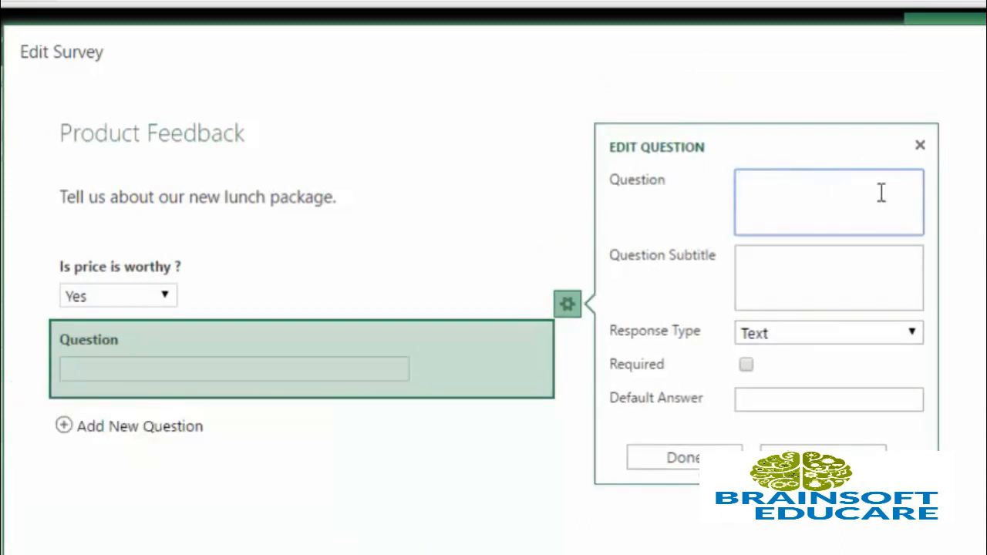
text(Desert wh)
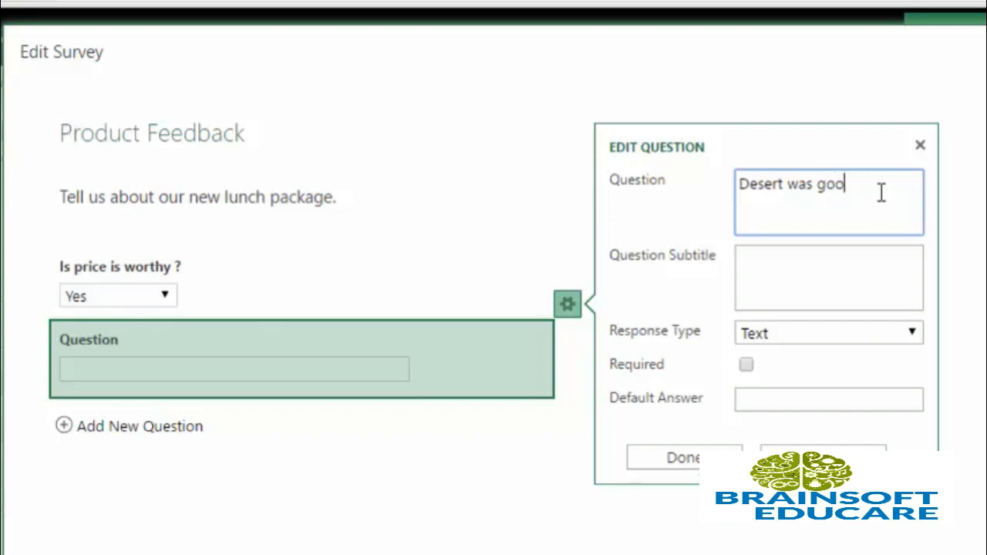
- Give the dessert question a Yes/No response type, make it required with default value Yes, and finish editing it
click(821, 327)
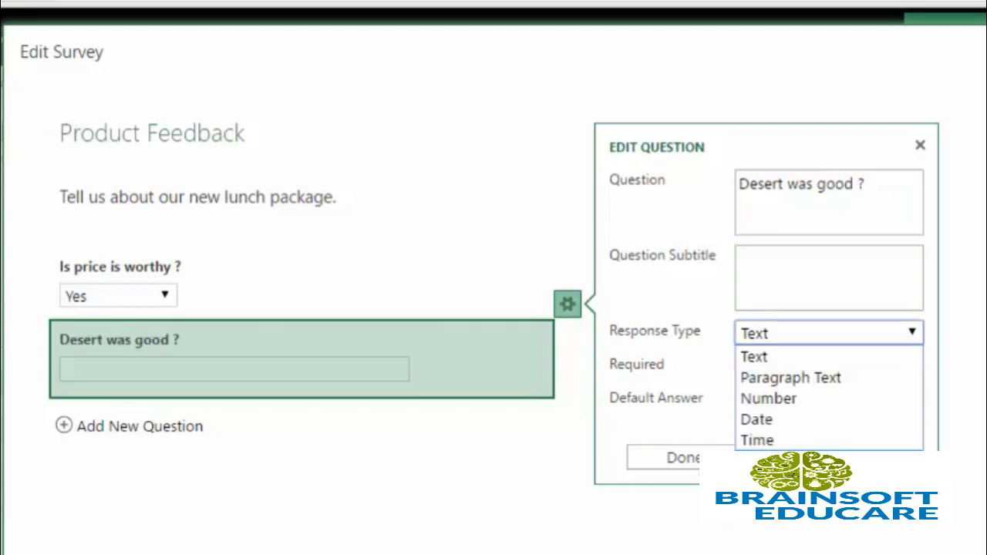
click(752, 460)
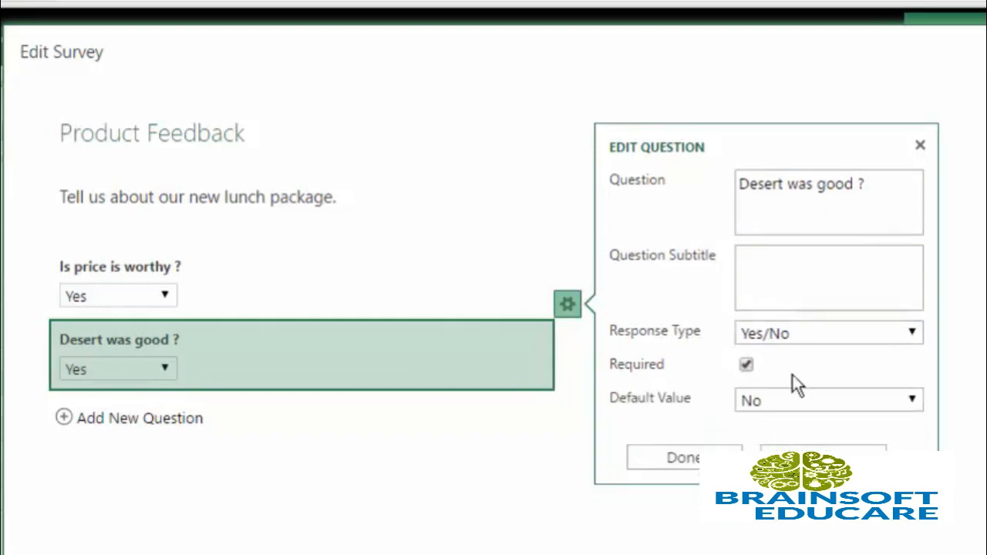
click(780, 401)
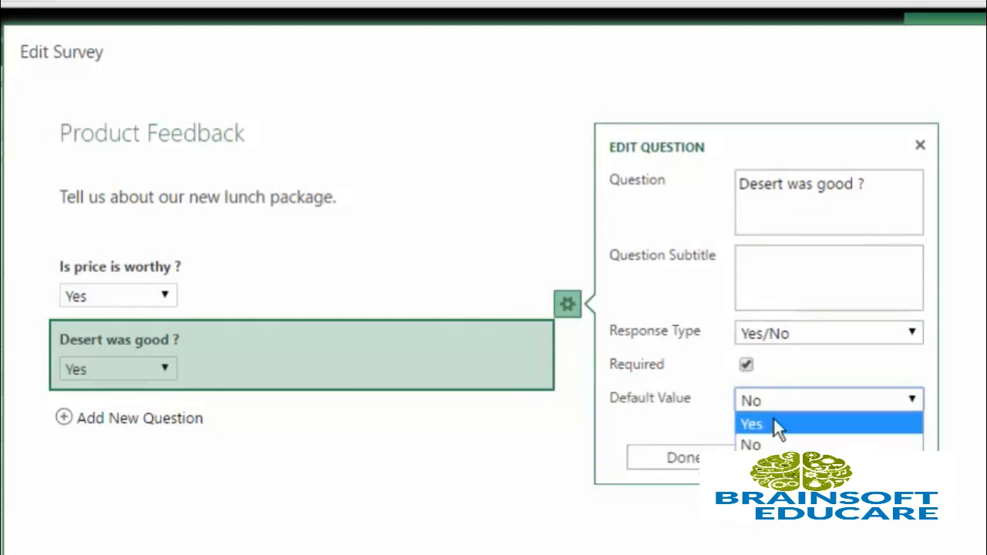
click(774, 423)
click(683, 460)
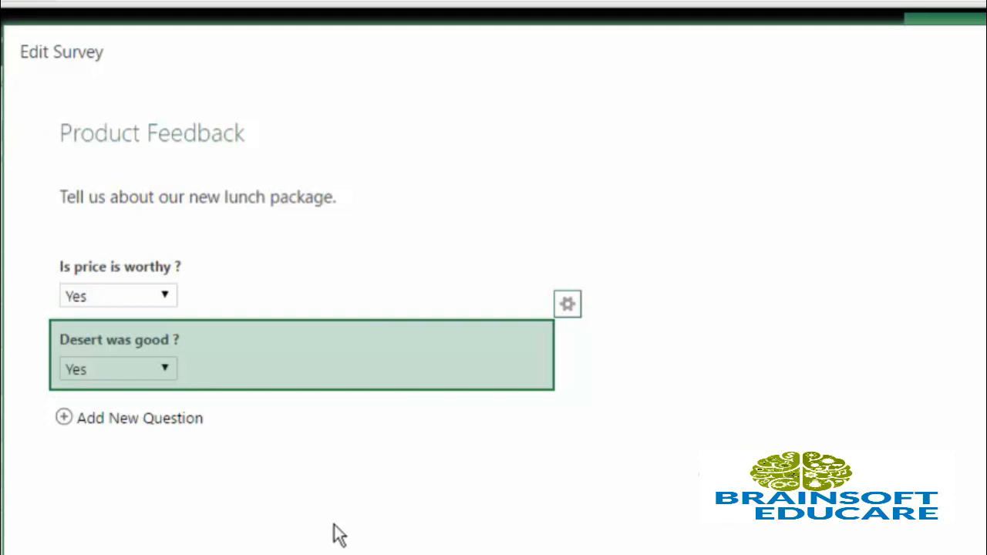
- Add a third survey question reading "Where are you from ?" with a Text response type and finish editing it
click(139, 419)
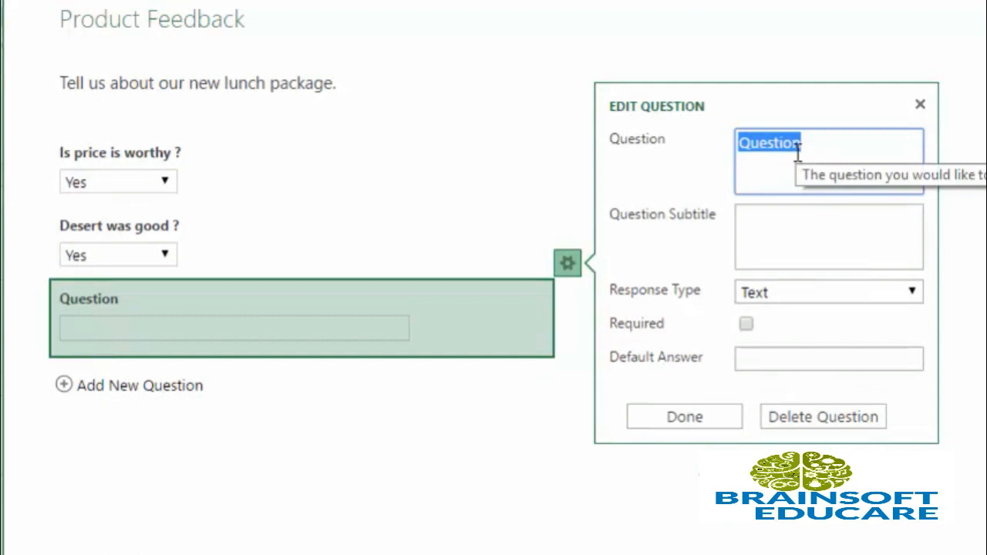
text(Where are you from ?)
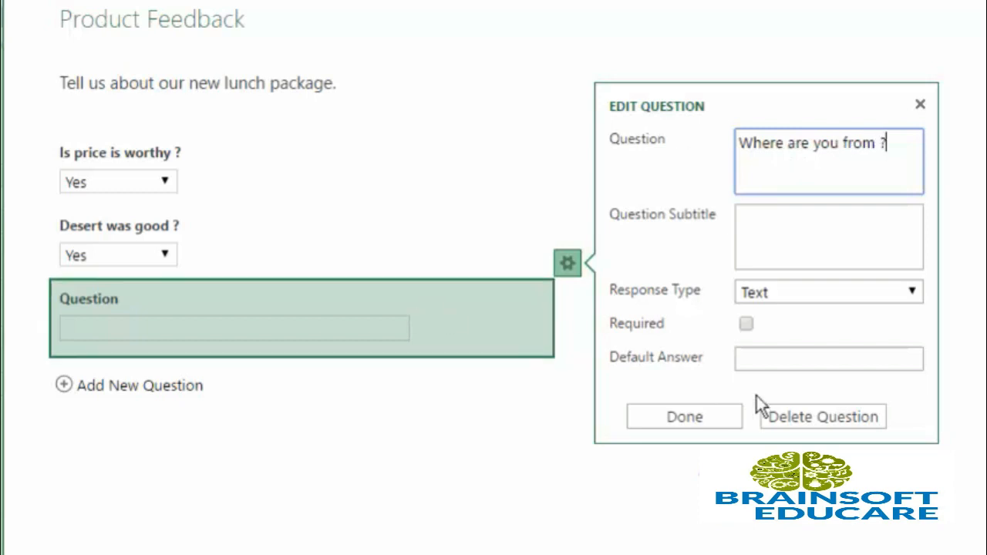
click(837, 236)
click(793, 301)
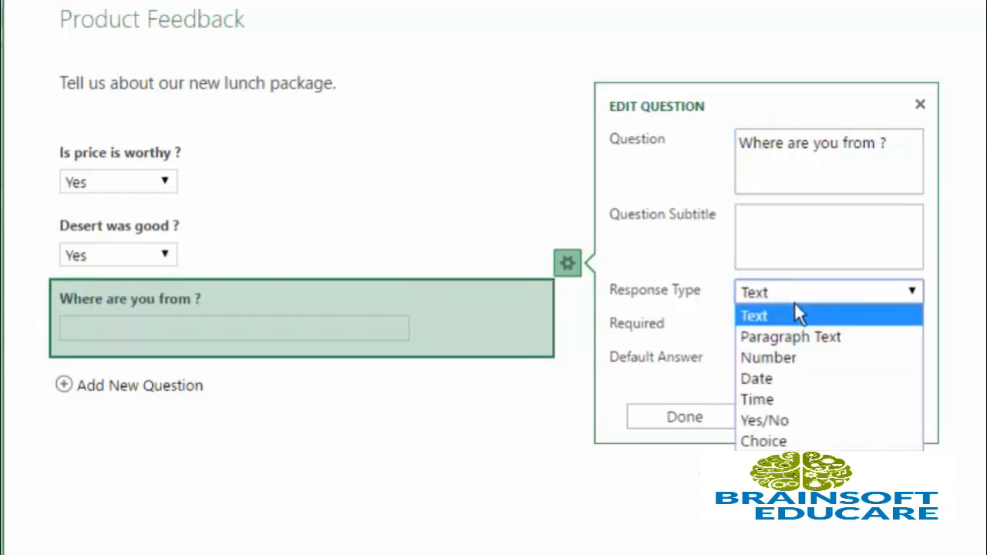
click(852, 337)
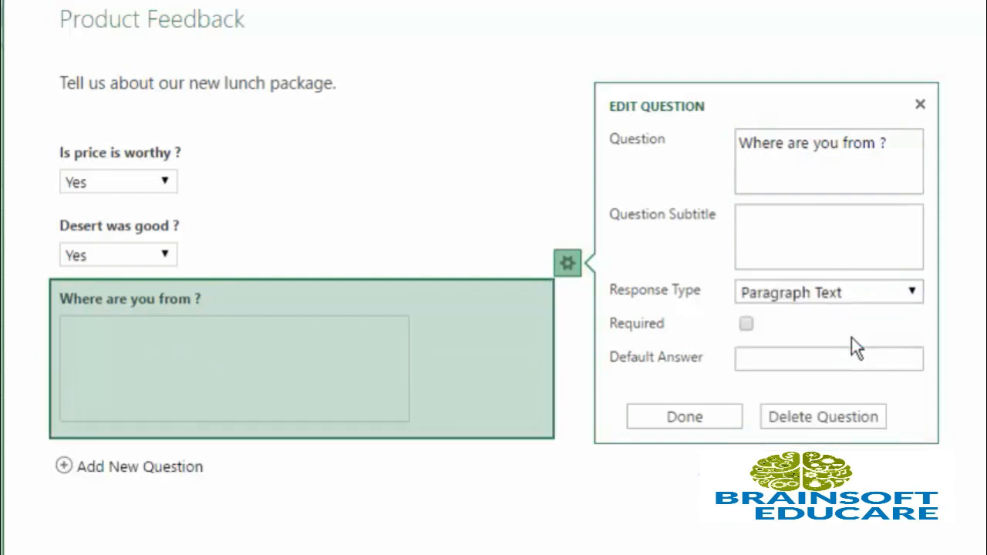
click(798, 292)
click(823, 337)
click(826, 291)
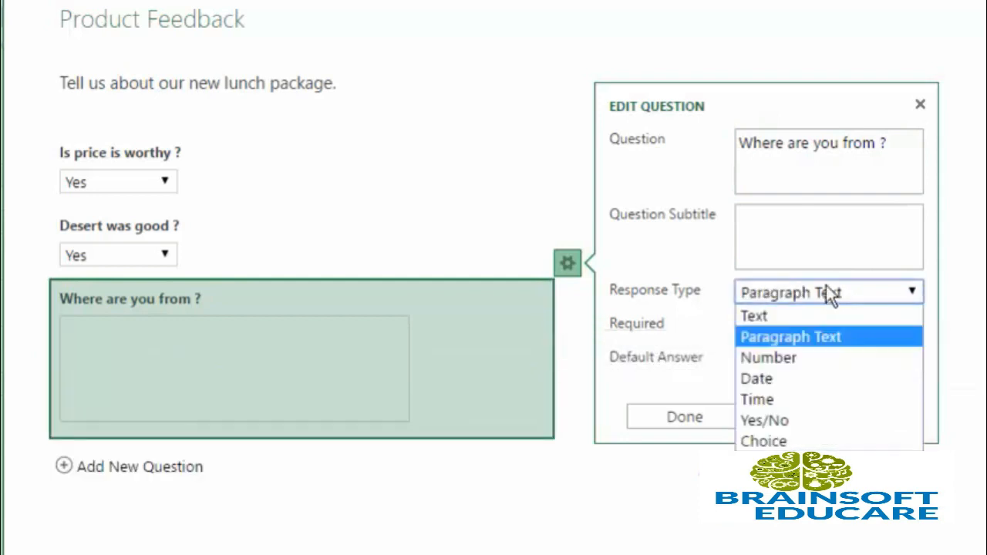
click(777, 316)
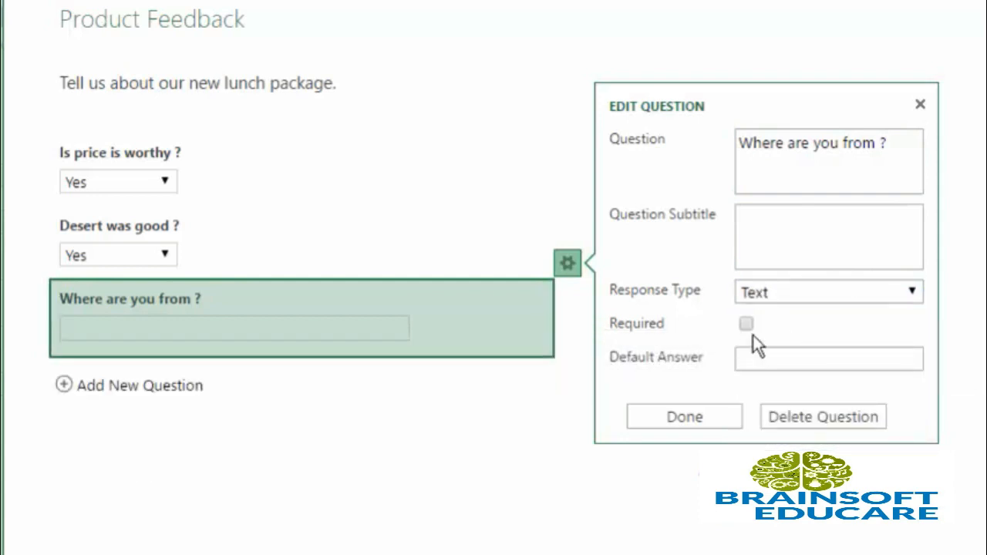
click(772, 358)
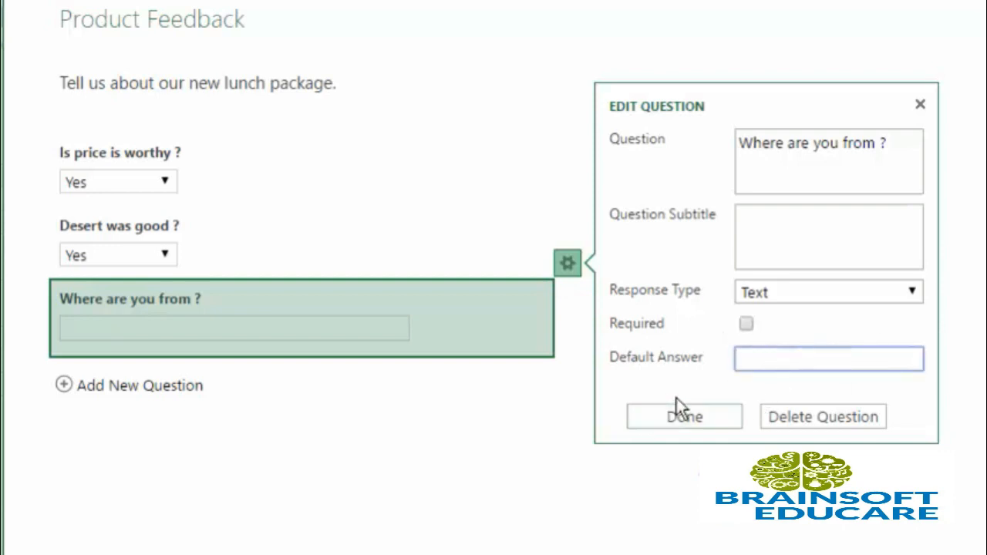
click(707, 425)
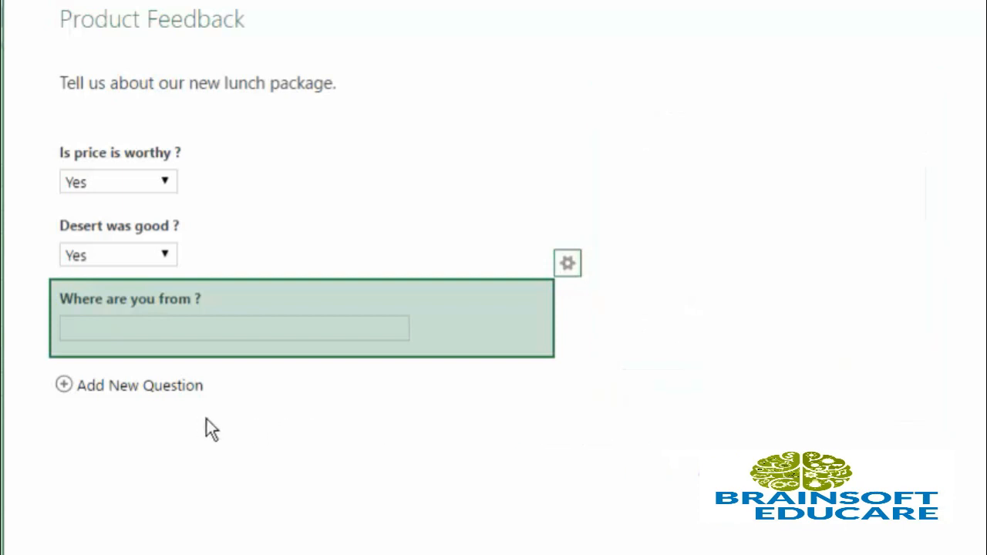
- Add a fourth question reading "Give your feedback about lunch" as a required Paragraph Text question and finish editing it
click(114, 389)
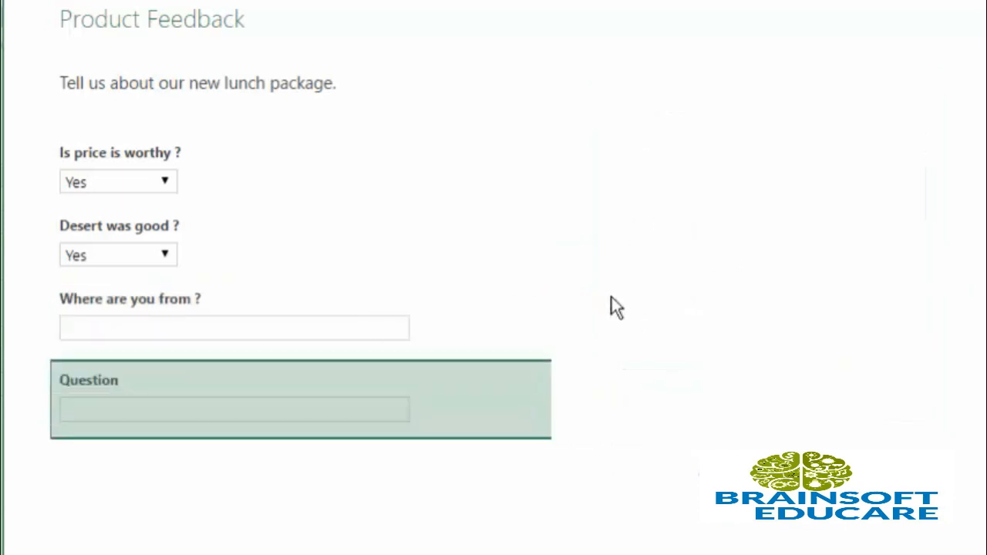
double_click(764, 225)
text(Give your feedback about lunch)
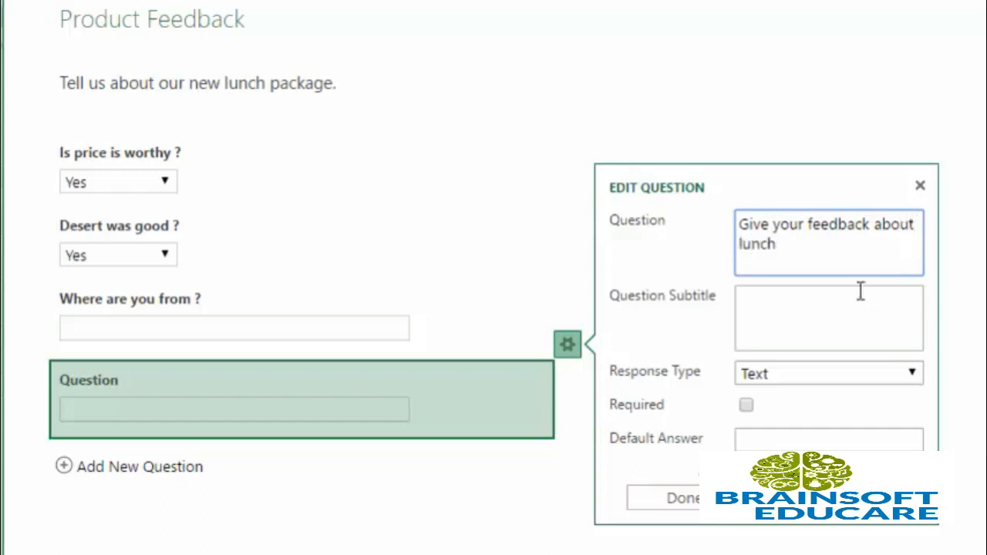
click(833, 373)
click(814, 418)
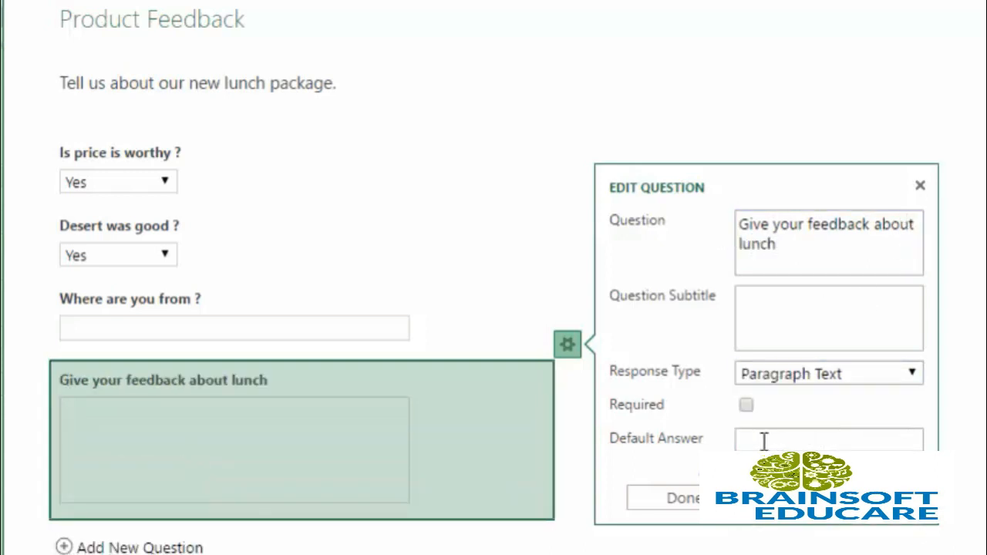
click(746, 405)
click(683, 499)
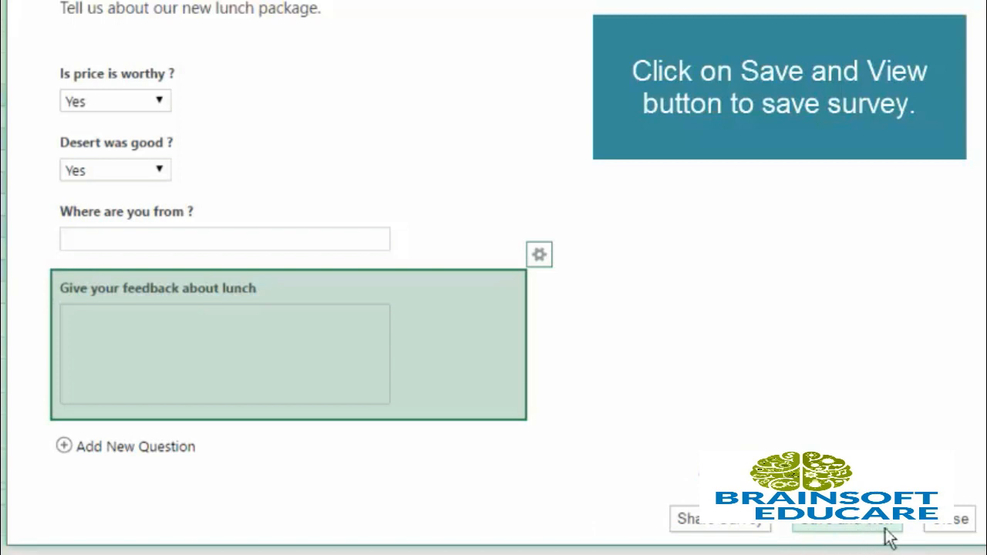
- Save the survey and view it as respondents will see it, through to the end of the form
click(874, 535)
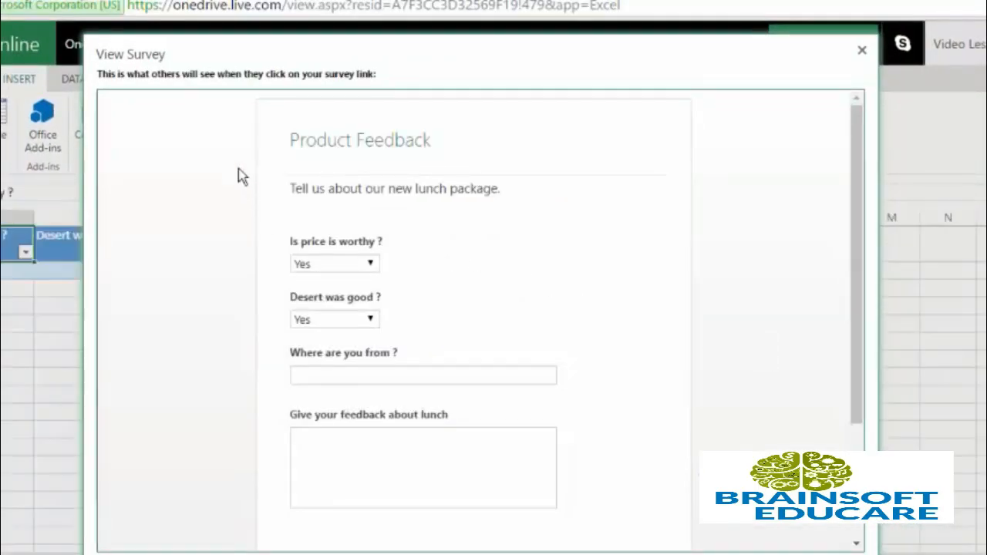
scroll(686, 362, down, 3)
scroll(476, 396, up, 3)
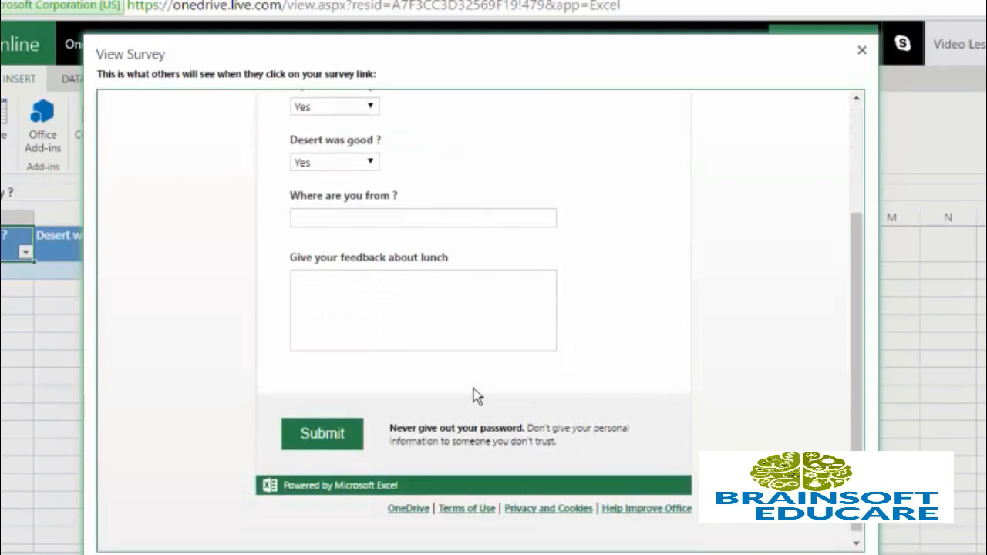
- Fill in the form with No for price, No for dessert, Gujarat as the place, and Wonderful as the lunch feedback
click(370, 264)
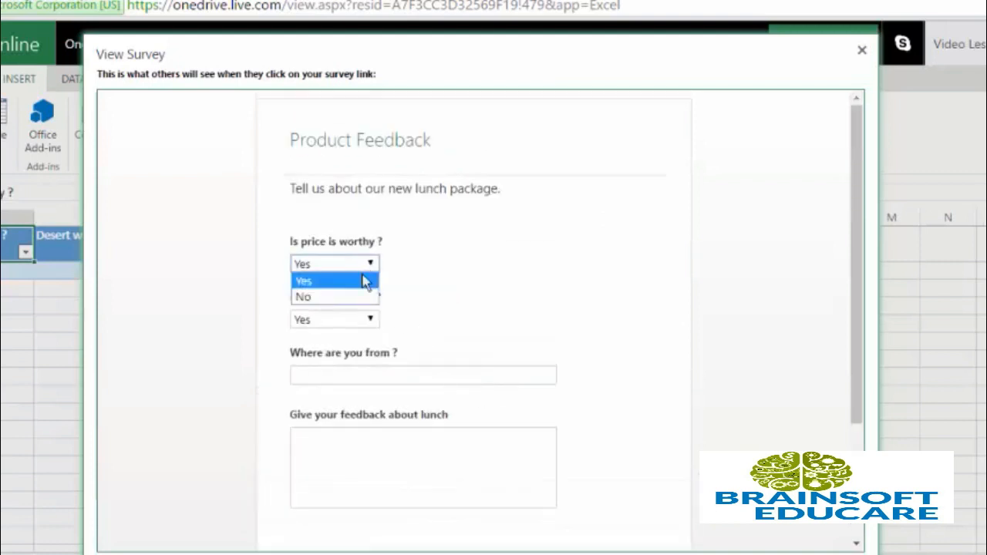
click(320, 297)
click(353, 318)
click(346, 351)
click(362, 375)
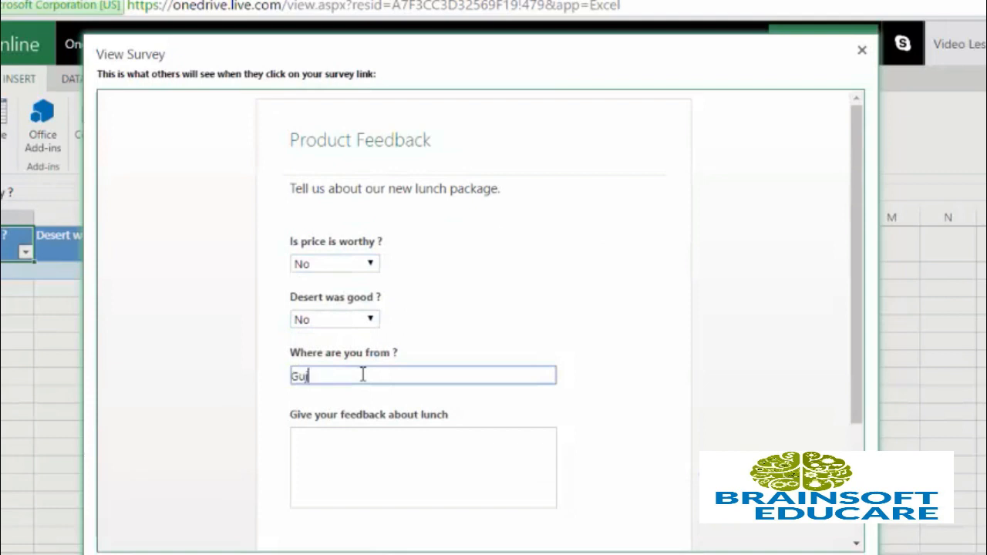
key(Tab)
text(Won)
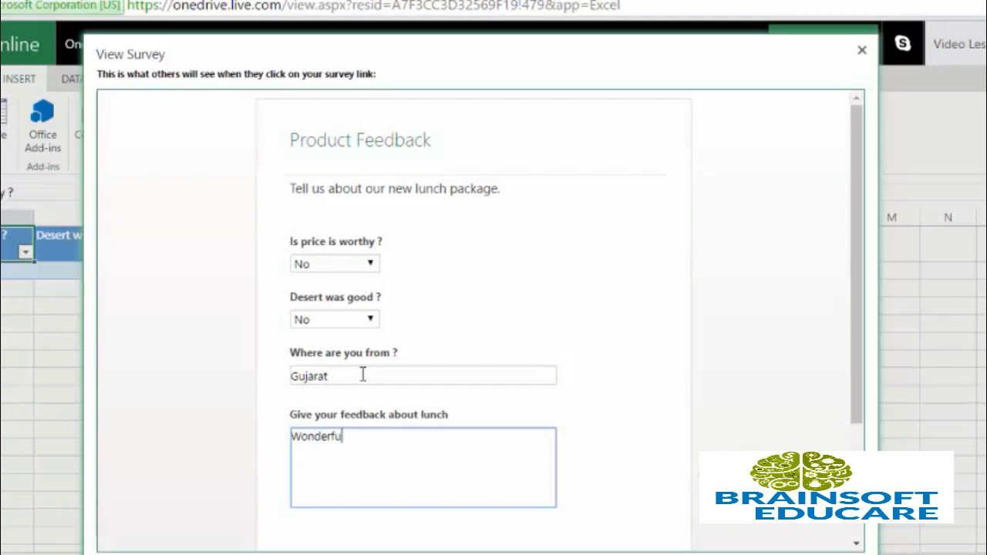
- Submit the completed survey response and close the survey view
click(676, 440)
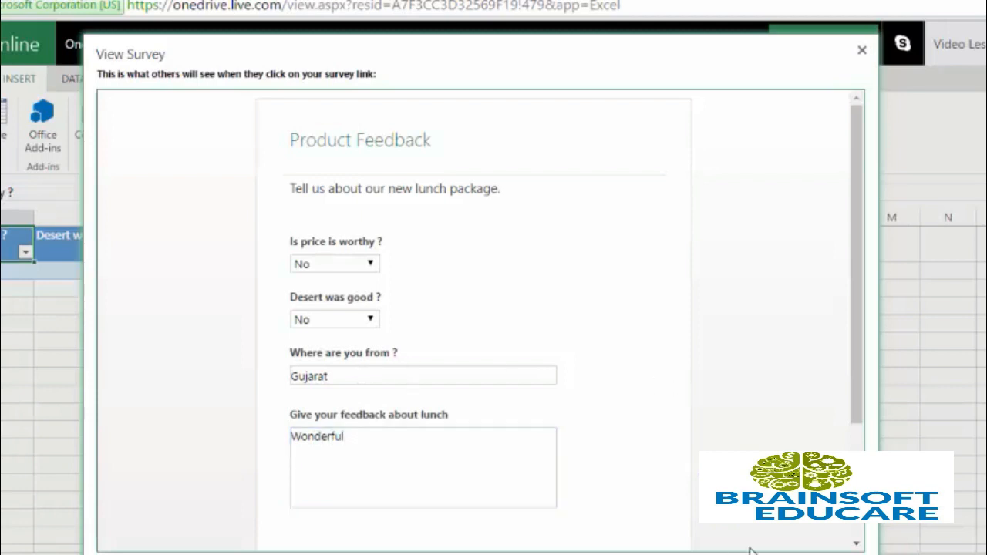
scroll(352, 379, down, 3)
scroll(412, 371, up, 3)
scroll(412, 370, down, 3)
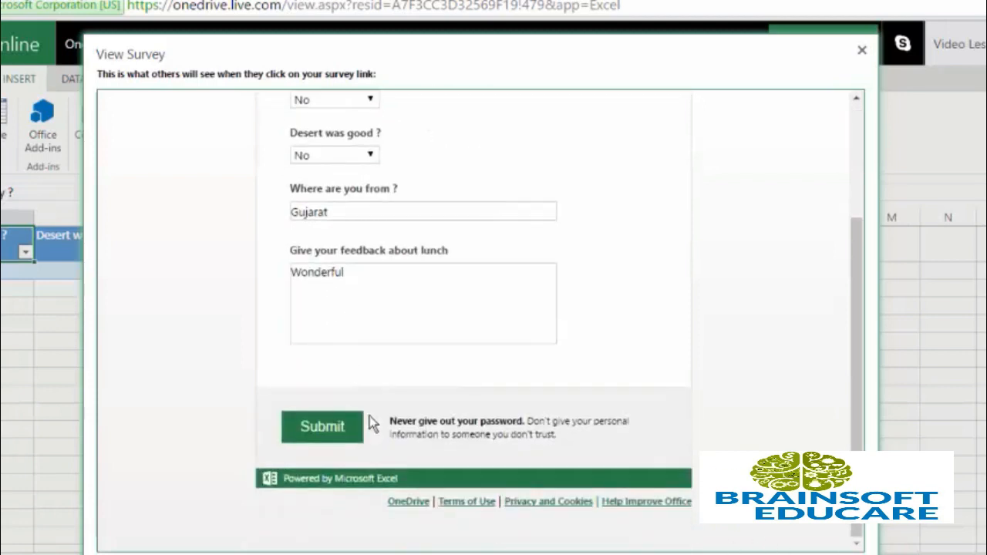
click(307, 438)
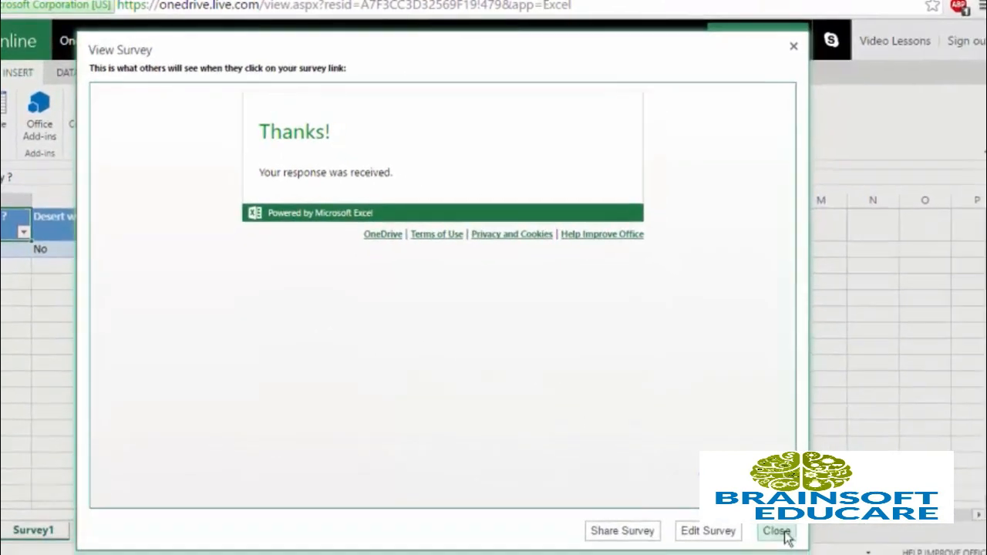
click(774, 532)
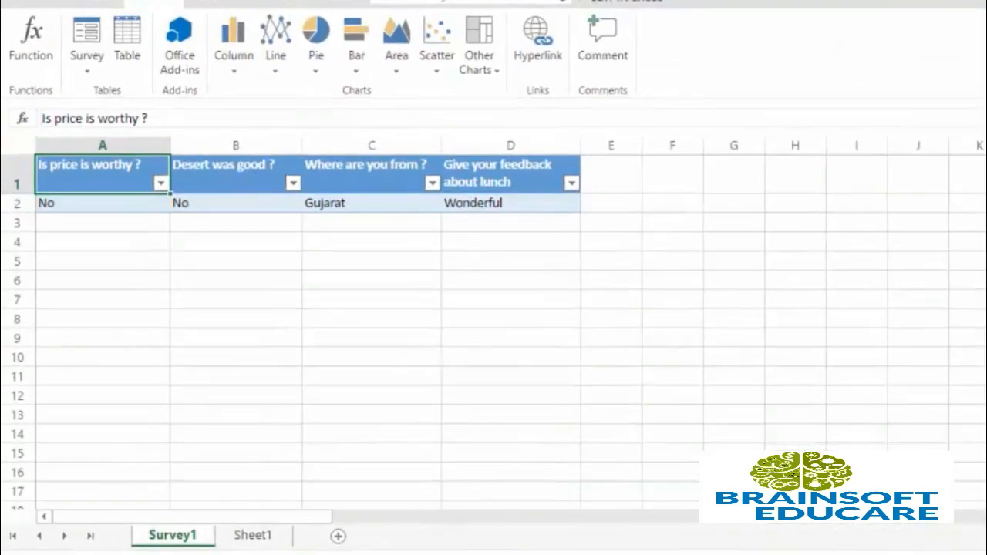
- Examine the submitted answers in row 2 of the Survey1 sheet, cell by cell
click(124, 261)
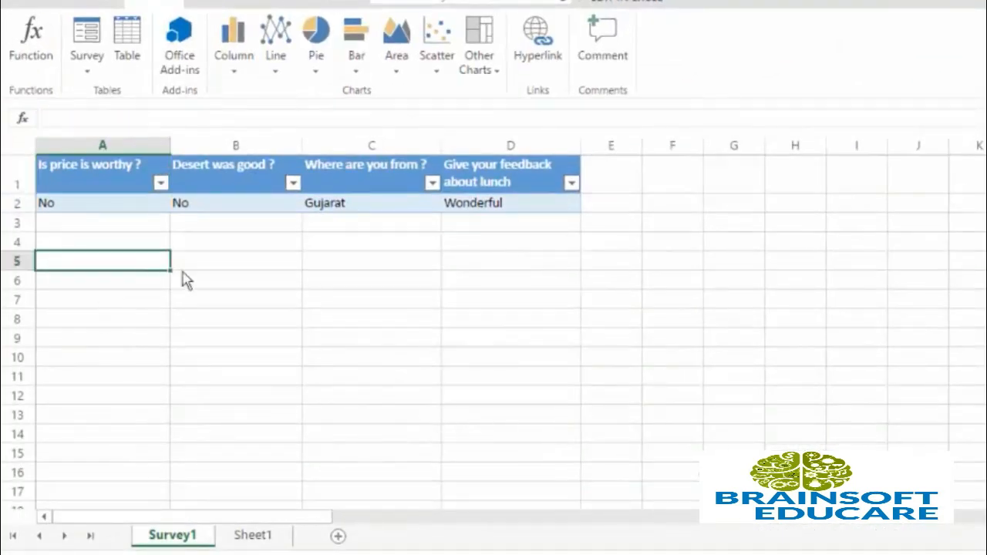
click(92, 208)
click(190, 212)
click(369, 212)
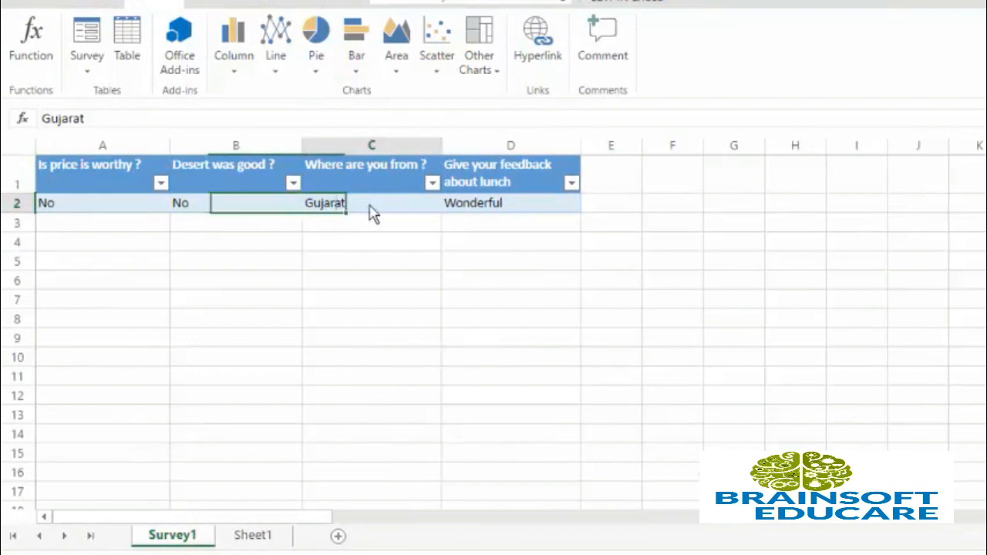
click(509, 212)
click(76, 205)
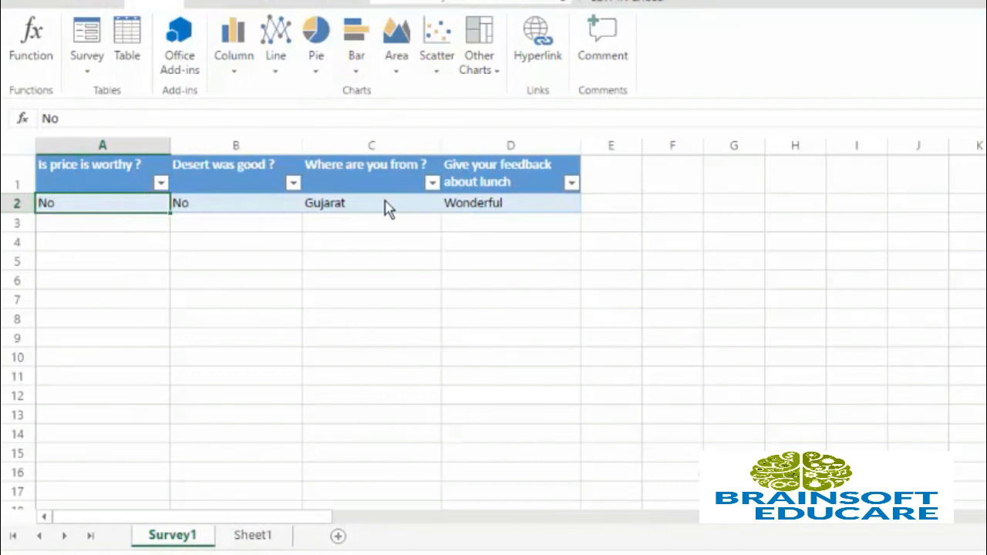
click(350, 209)
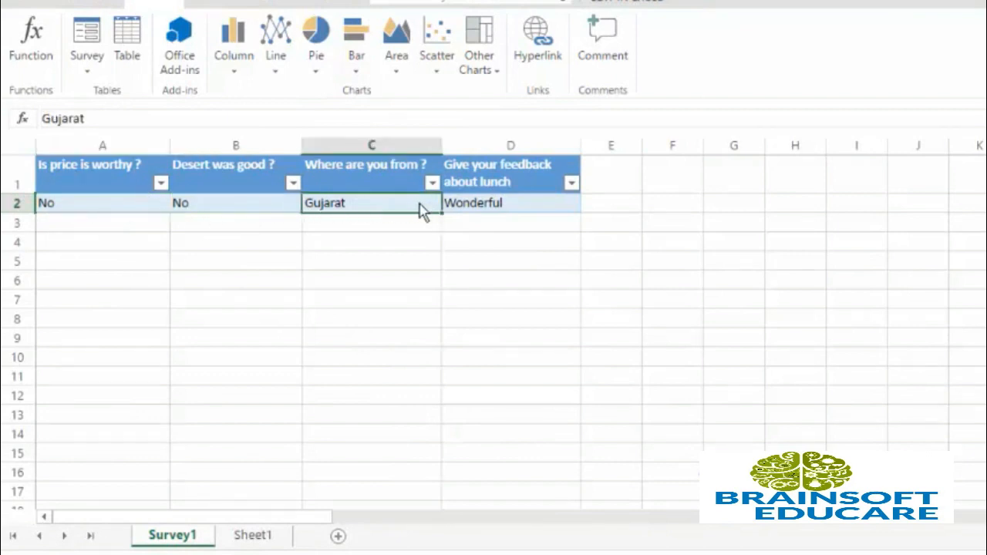
click(461, 214)
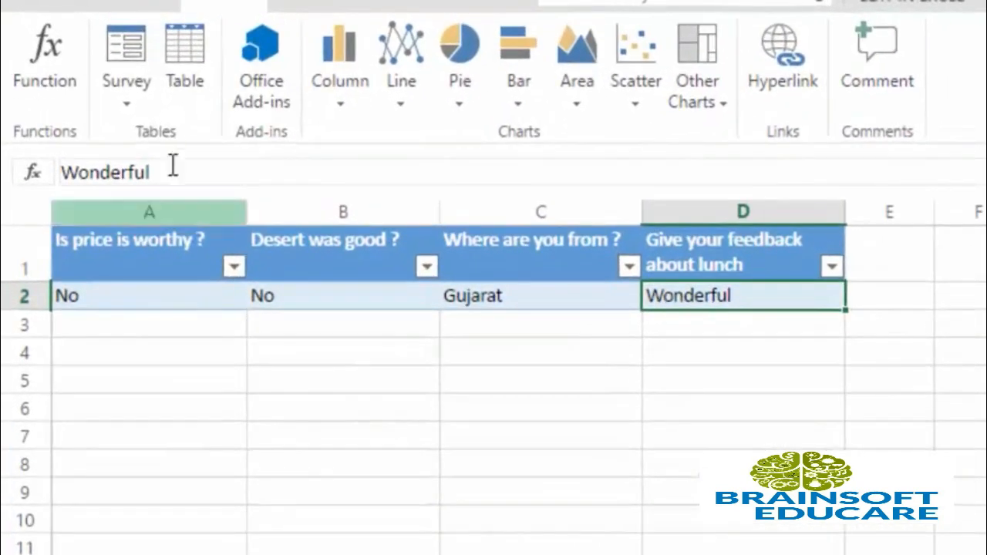
- Reopen the survey for editing, add a new question, and place it above the price question
click(124, 39)
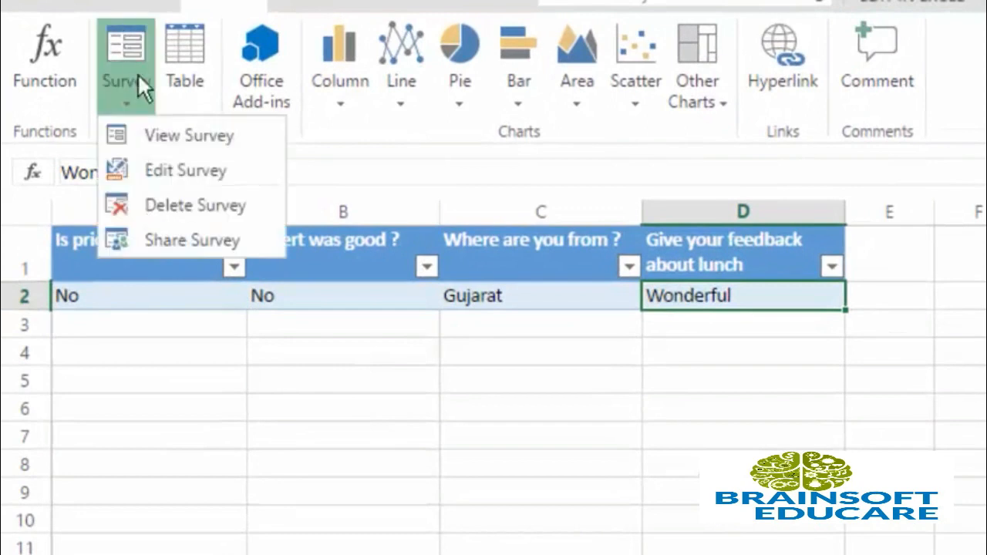
click(186, 174)
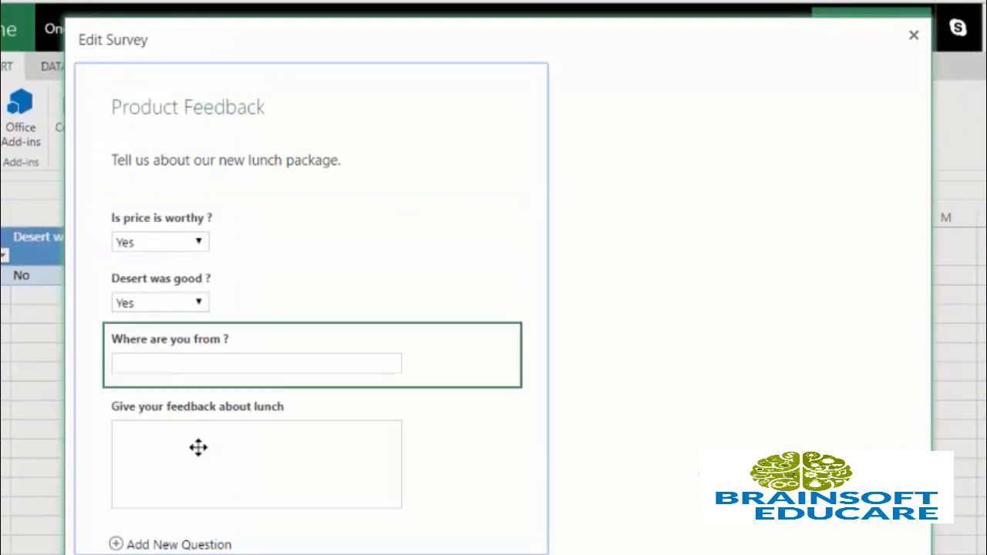
click(202, 545)
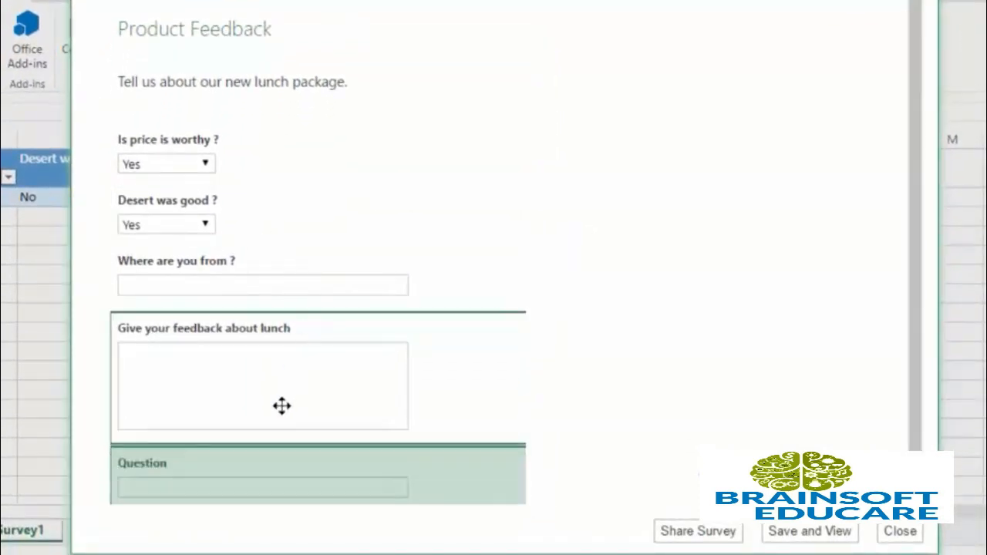
click(254, 479)
drag(254, 479, 284, 104)
- Set the new first question's text to "Name", make it required, and finish editing it
click(528, 176)
double_click(726, 107)
key(BackSpace)
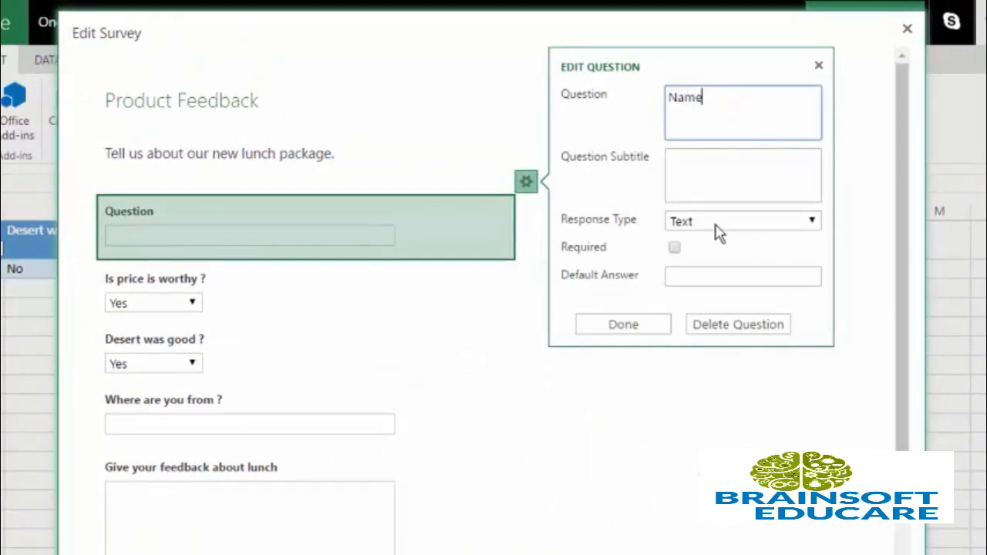
click(674, 247)
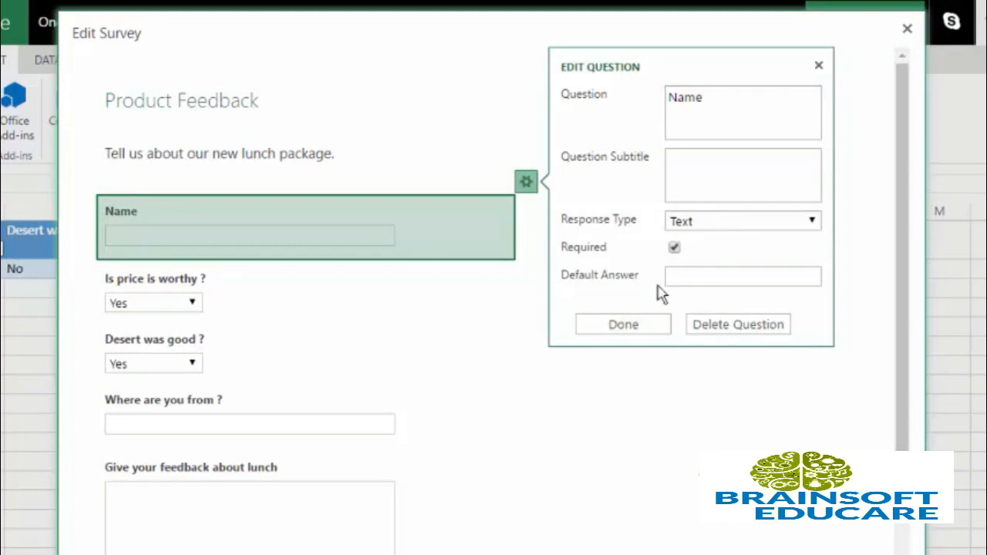
click(638, 324)
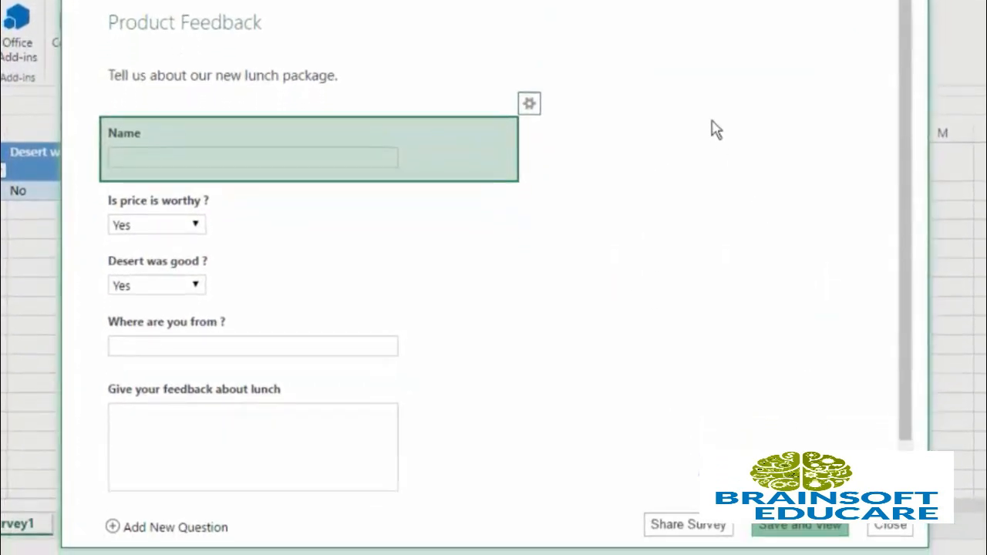
- Save the updated survey and review the form in the survey view
click(800, 525)
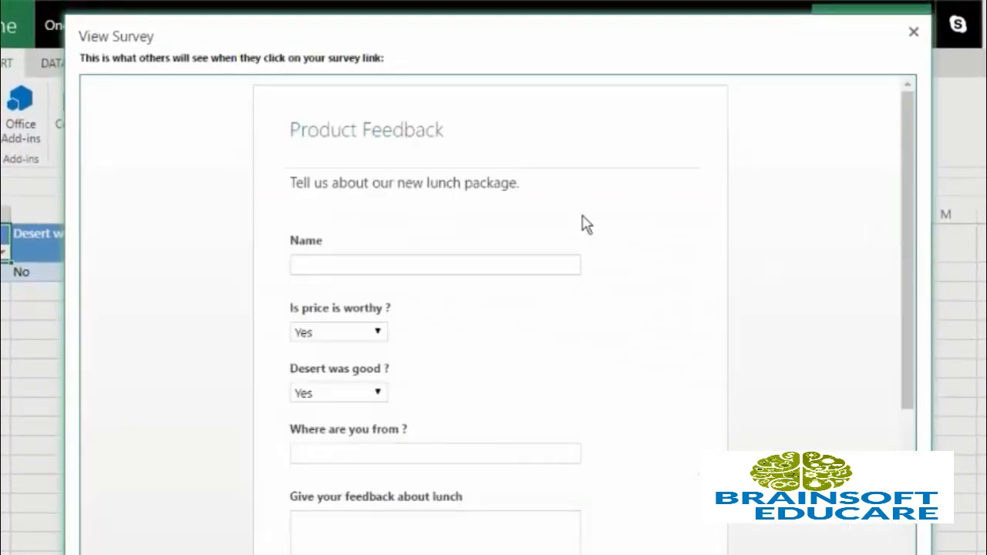
scroll(577, 204, down, 4)
scroll(572, 262, up, 4)
scroll(568, 274, down, 4)
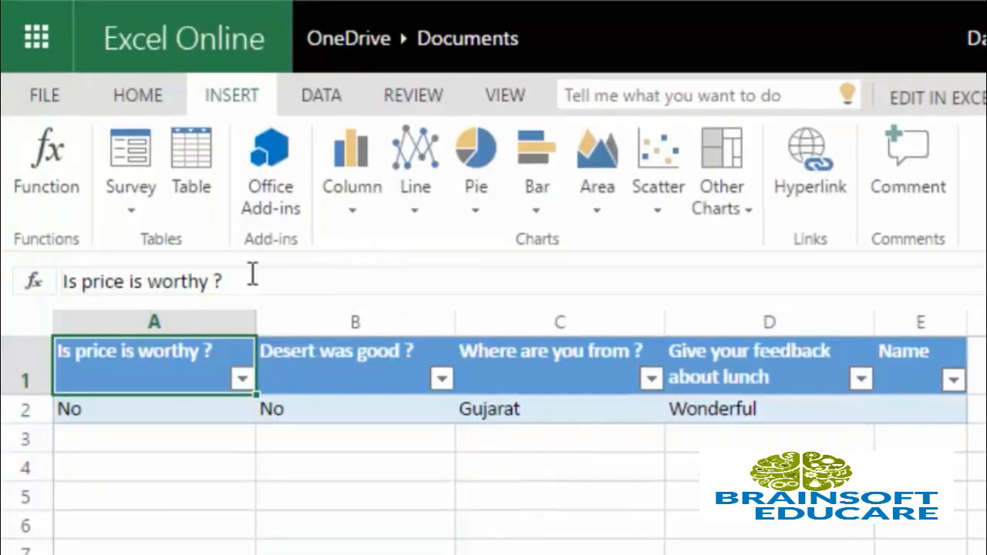
- Check the survey's available commands, including sharing, and select the empty response area A3:E15 below the first answer
click(135, 220)
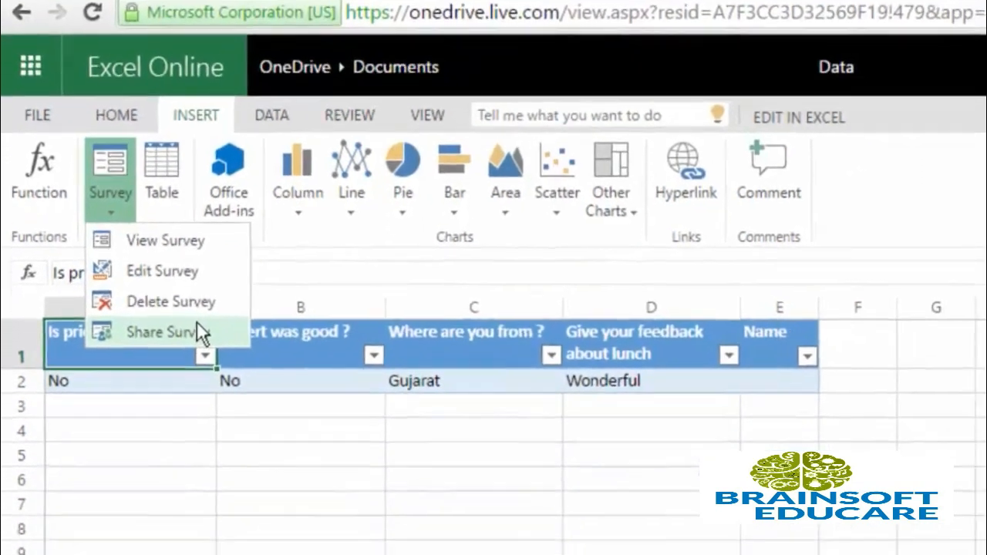
click(152, 415)
drag(122, 412, 603, 480)
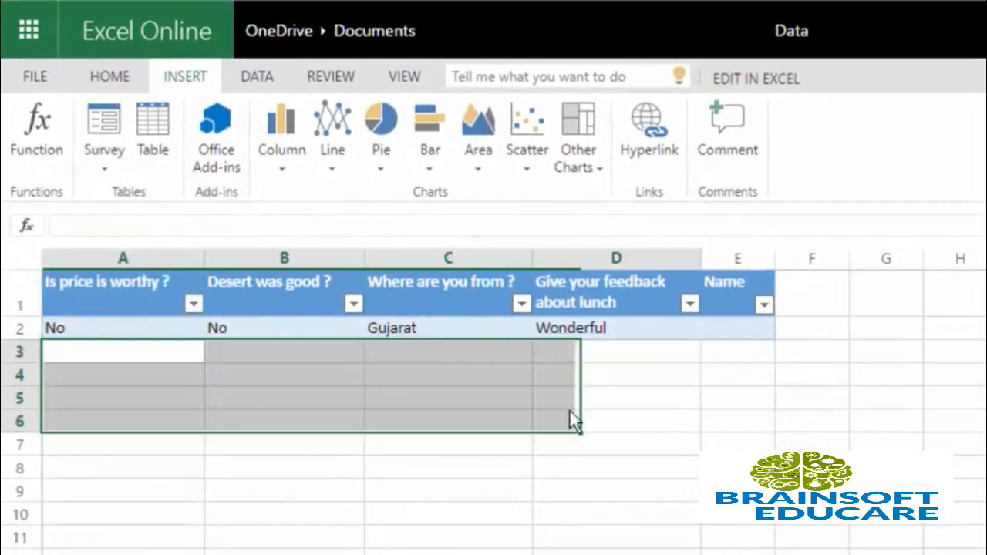
drag(574, 420, 764, 554)
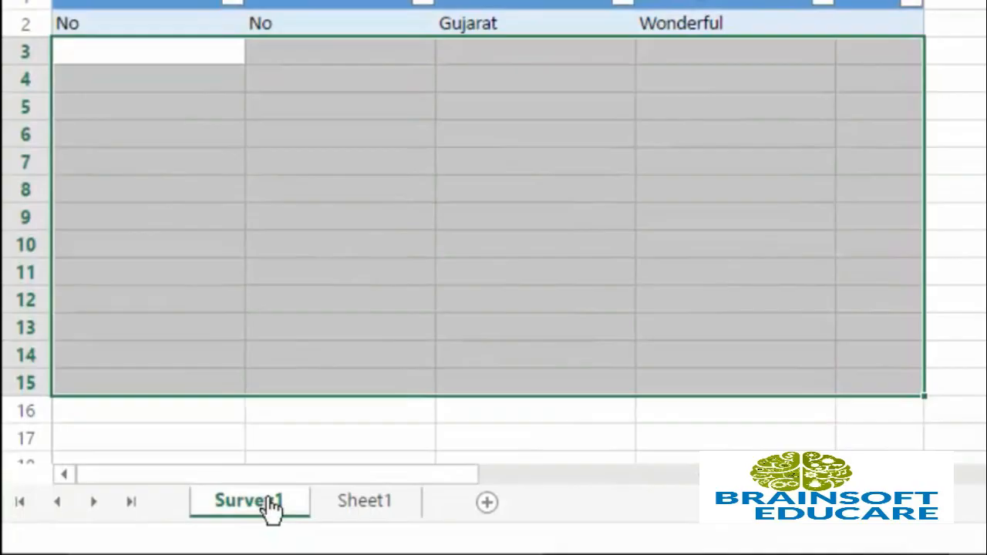
- Rename the Survey1 sheet to "Restaurant Survey", correcting the misspelled first word with the suggested spelling
double_click(267, 498)
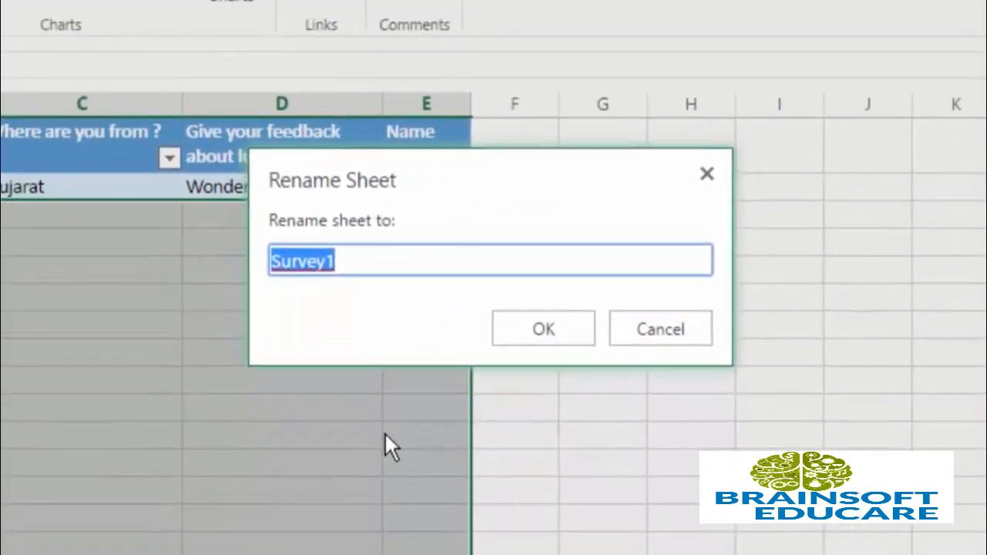
text(Restaaurnt )
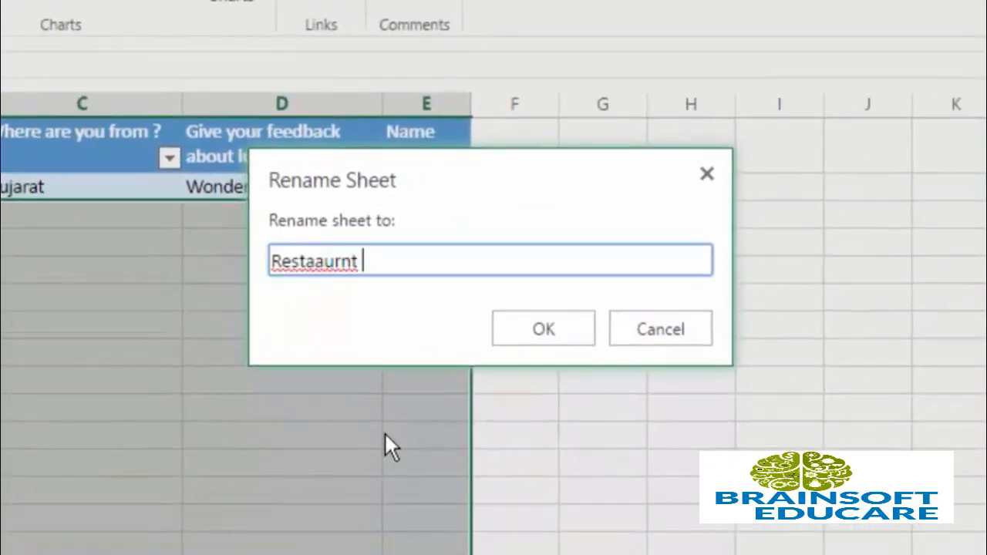
text(Surve)
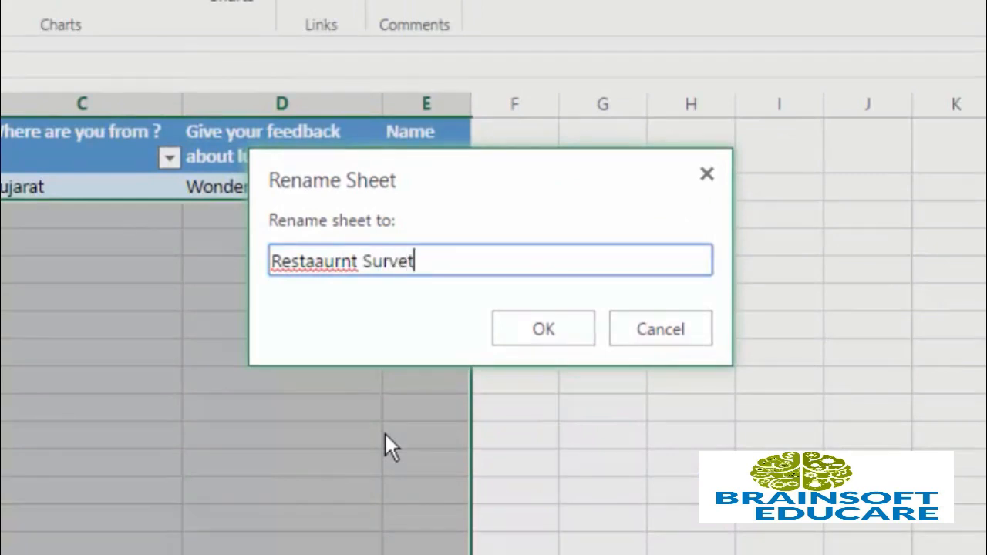
text(y)
right_click(337, 262)
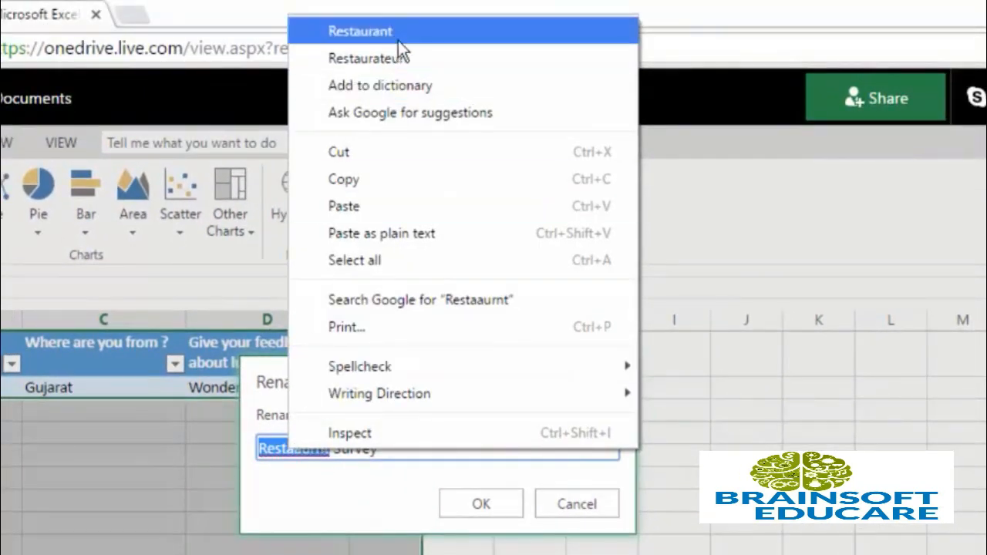
click(398, 35)
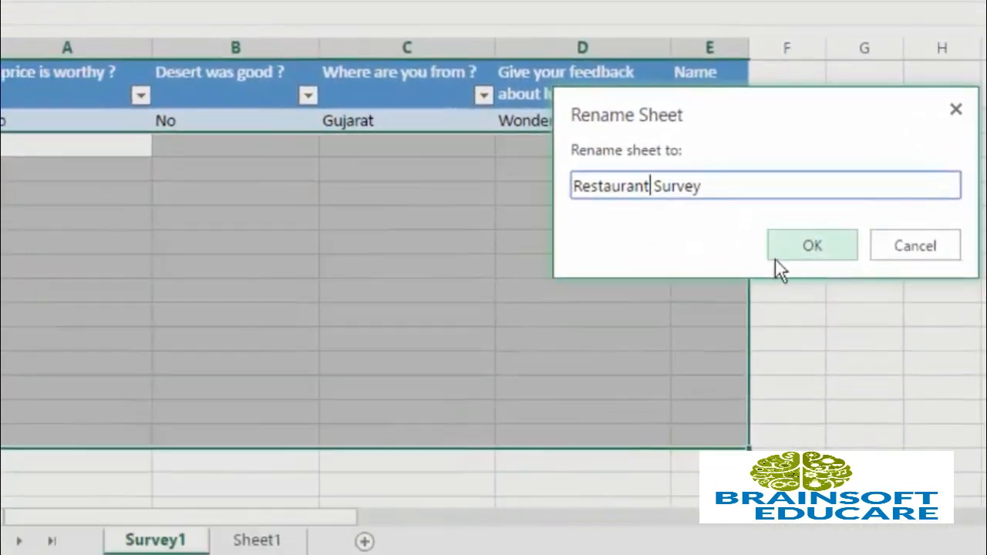
click(791, 250)
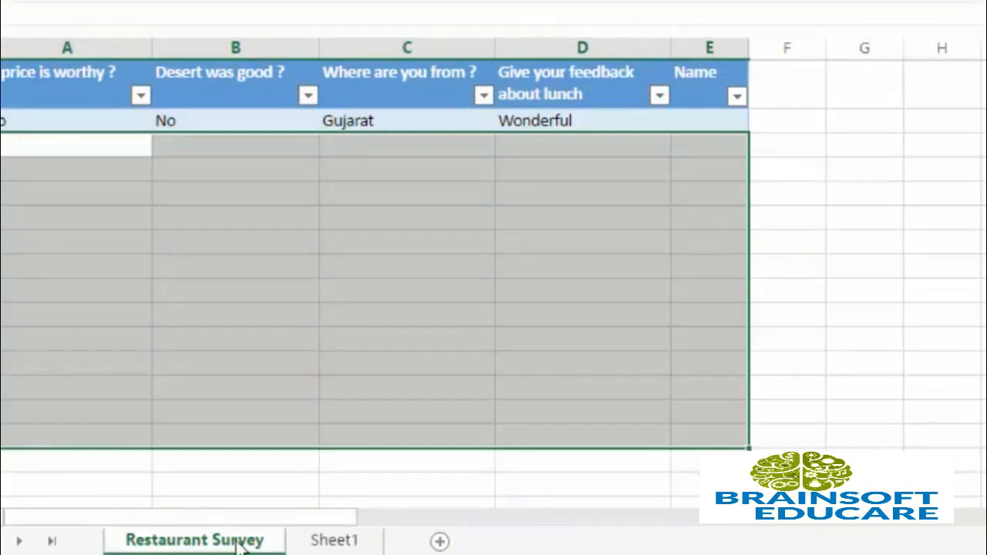